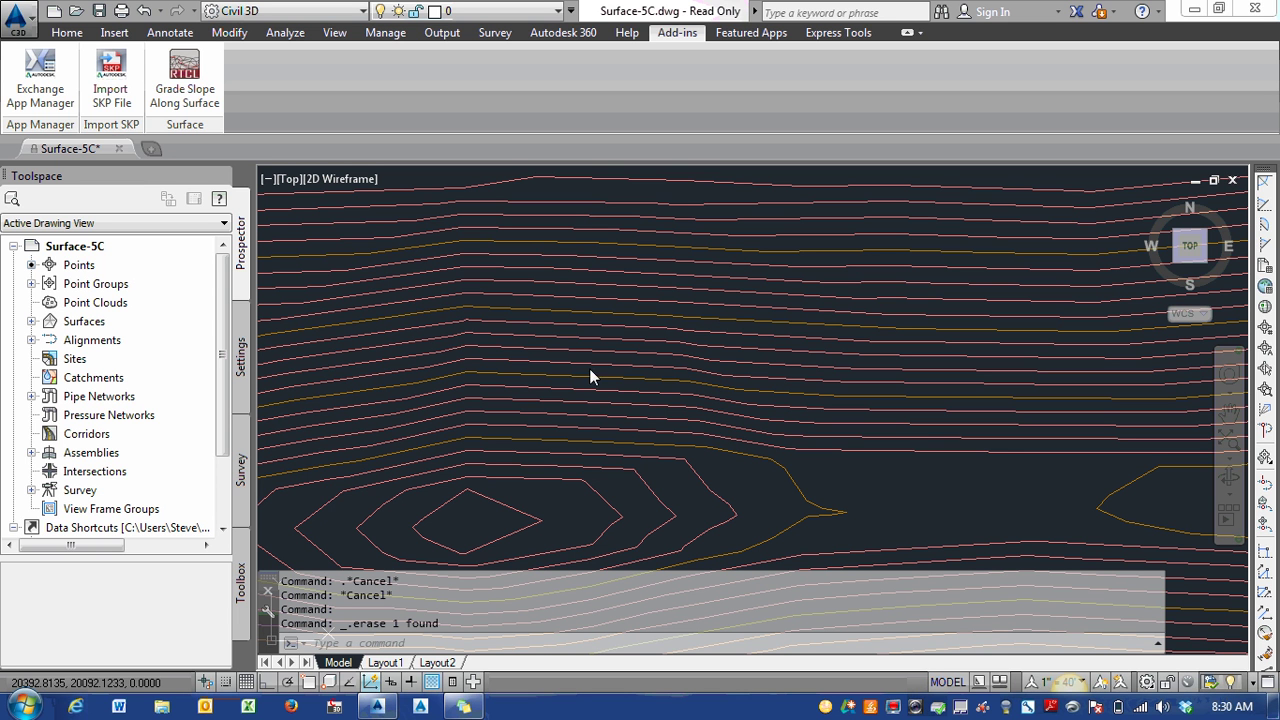
Start a grade-slope line on the XGND surface, placing its start point near the top contours.
middle_drag(628, 339, 612, 349)
mouse_move(583, 328)
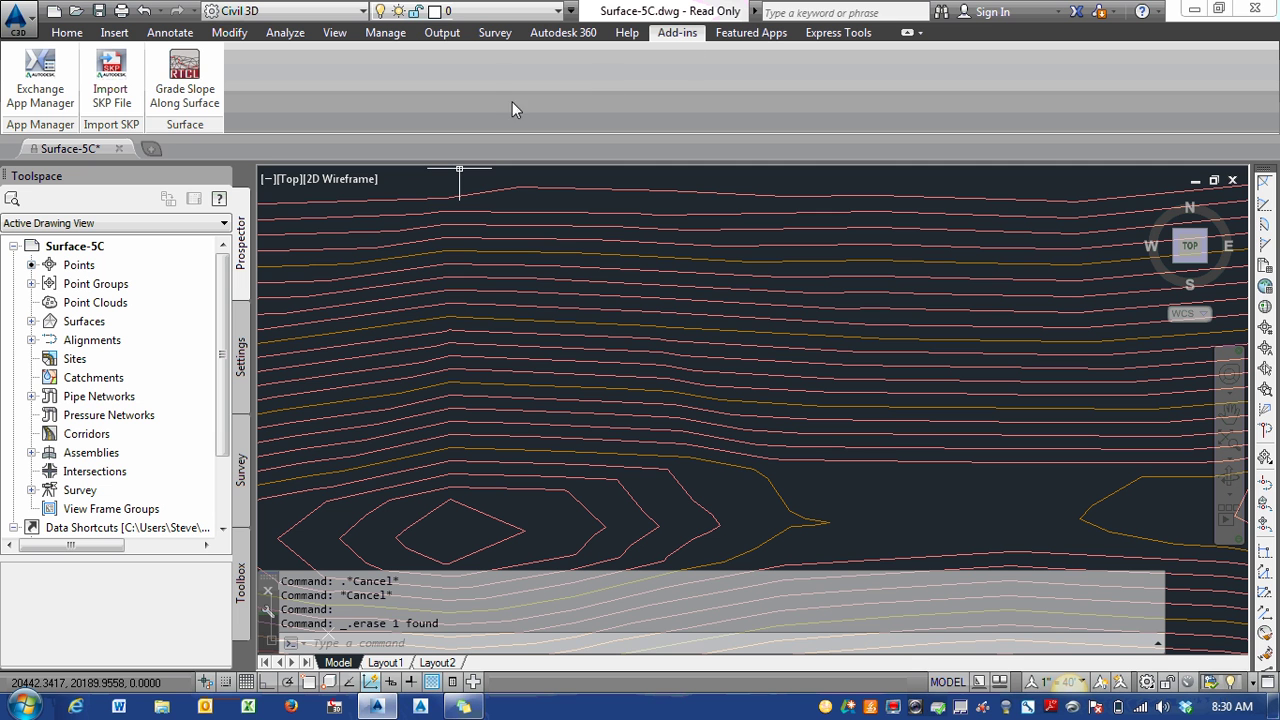
click(195, 88)
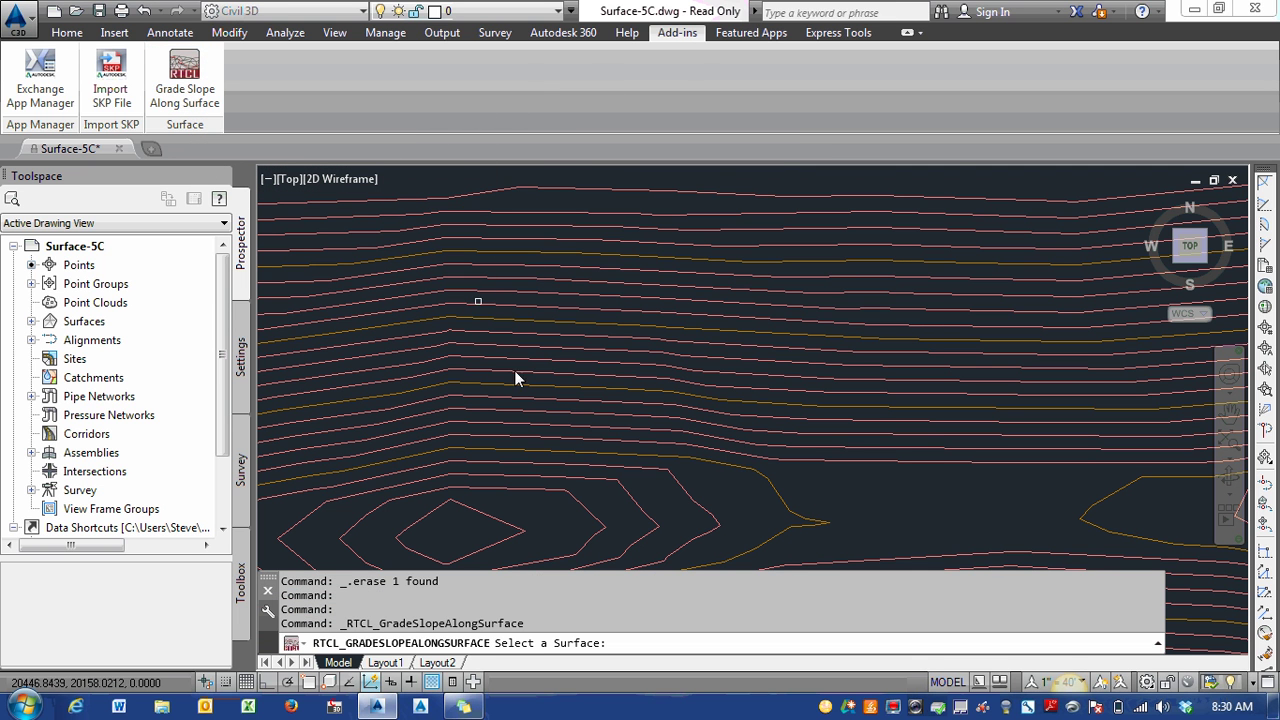
mouse_move(598, 387)
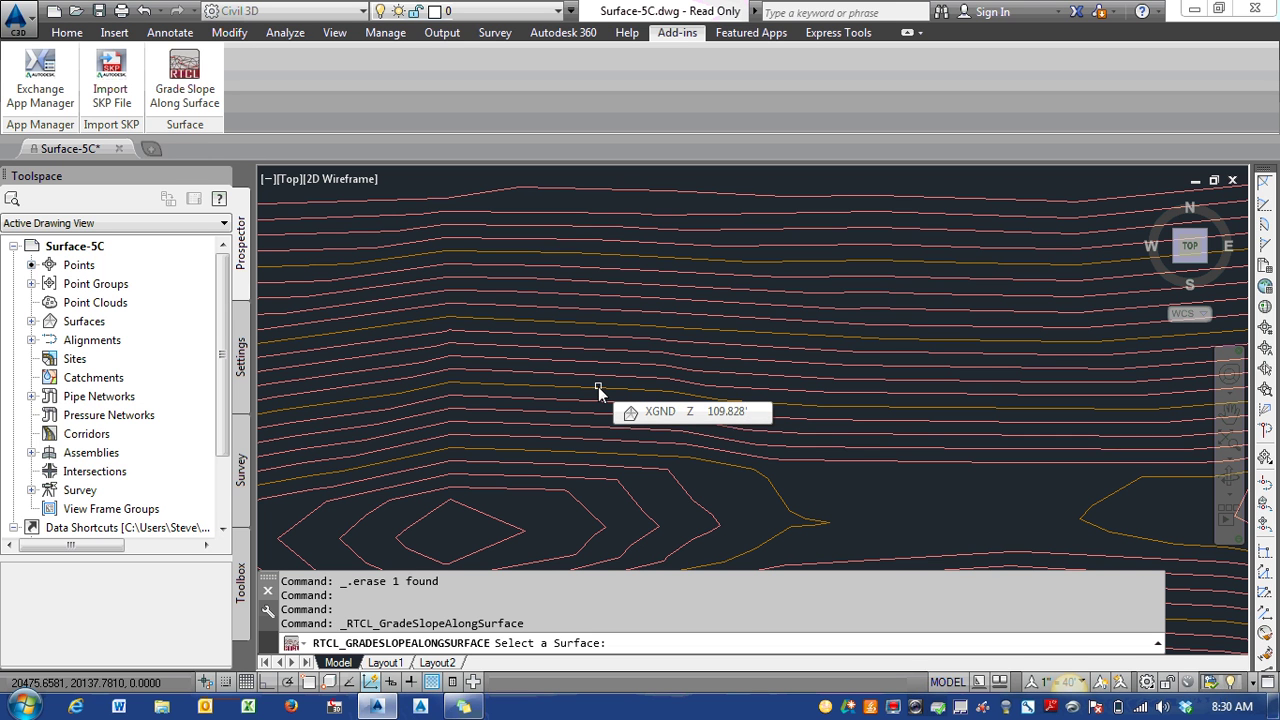
click(538, 309)
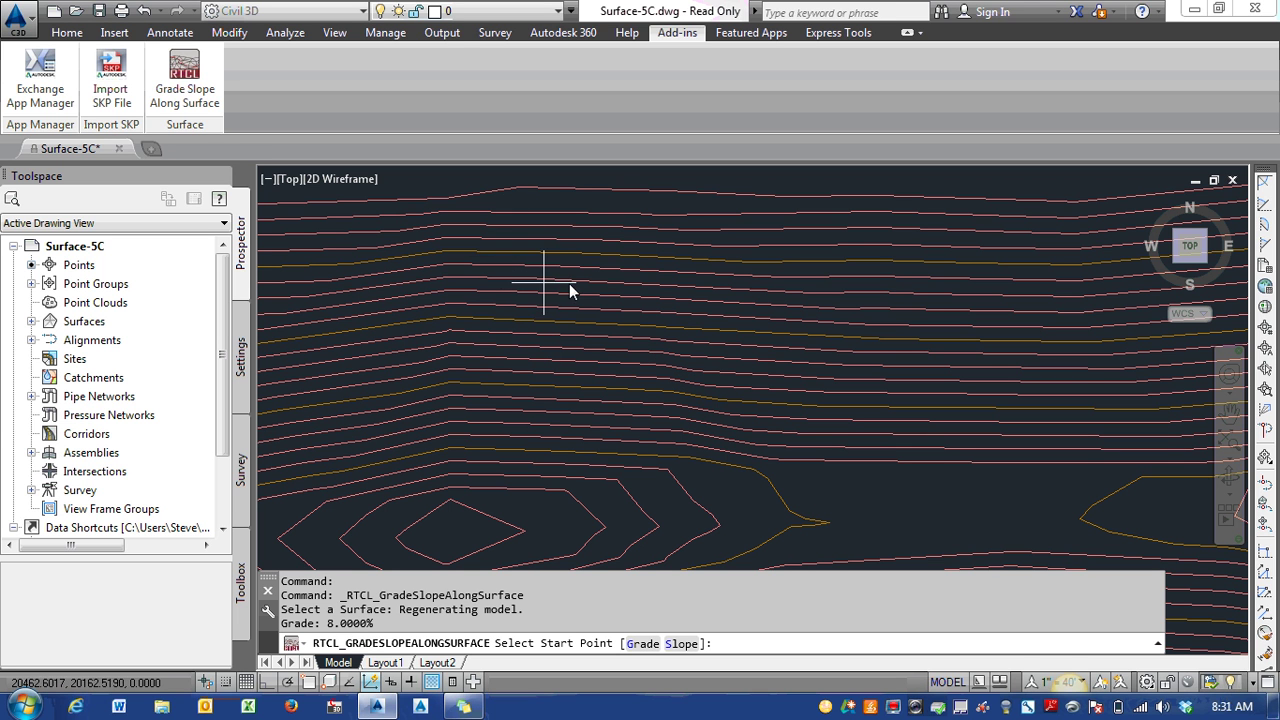
click(502, 268)
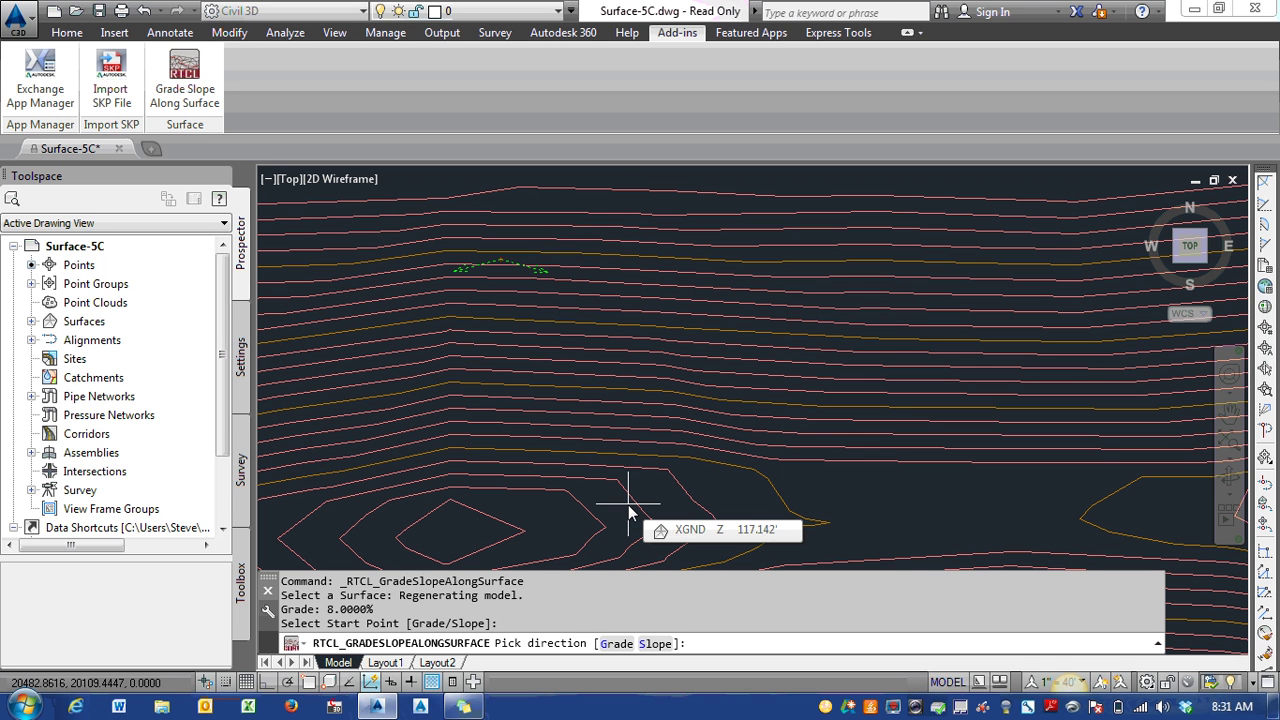
Enter trial grades of 2% and then -4% at the direction prompt.
text(g)
key(Return)
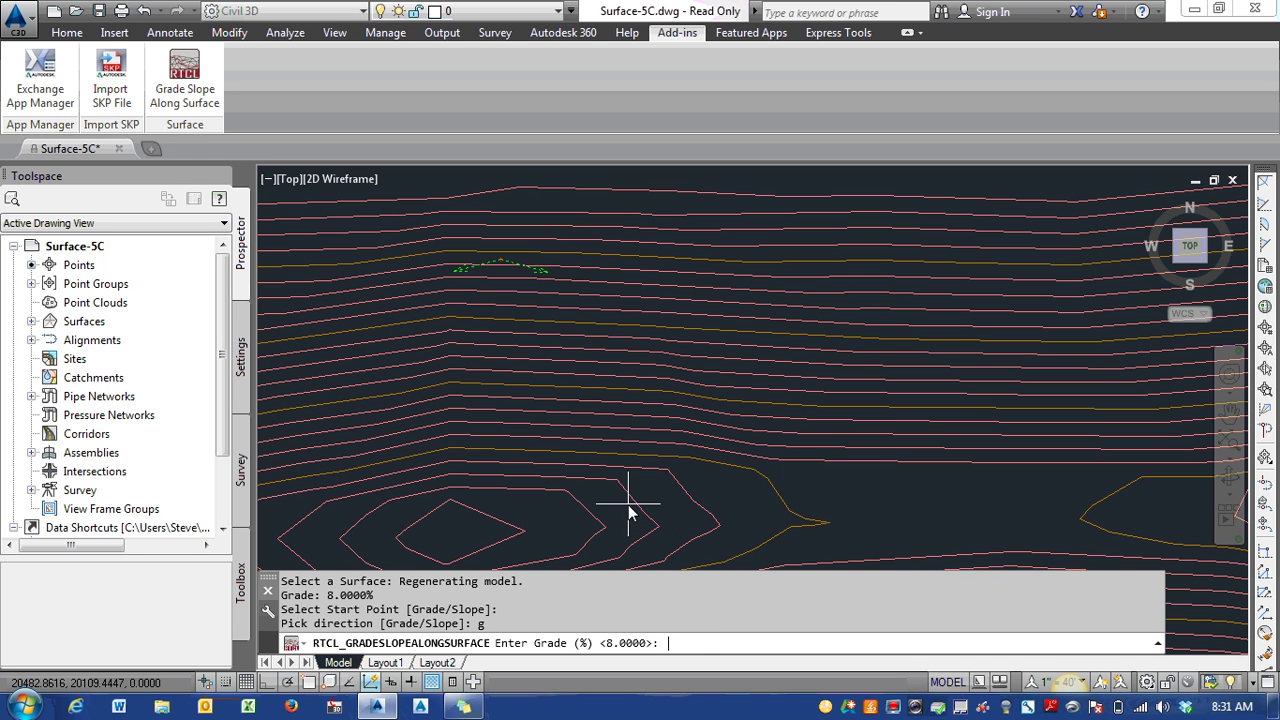
text(2)
key(Return)
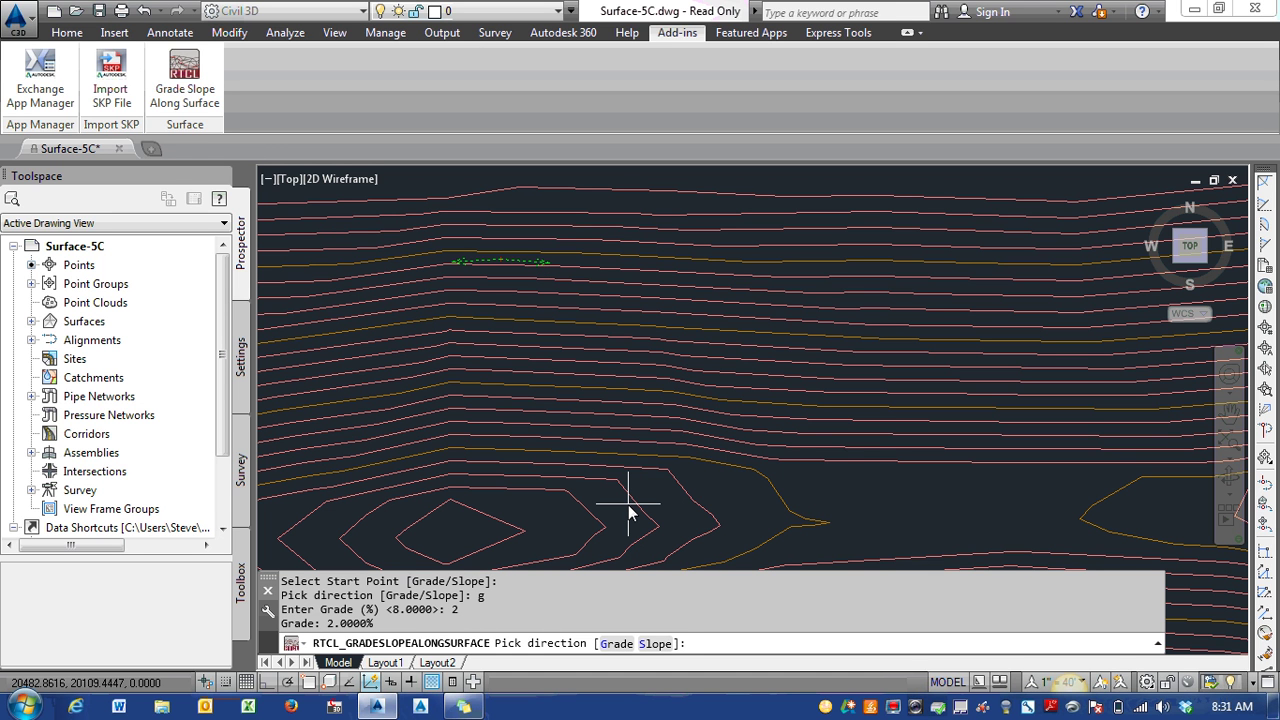
text(g)
key(Return)
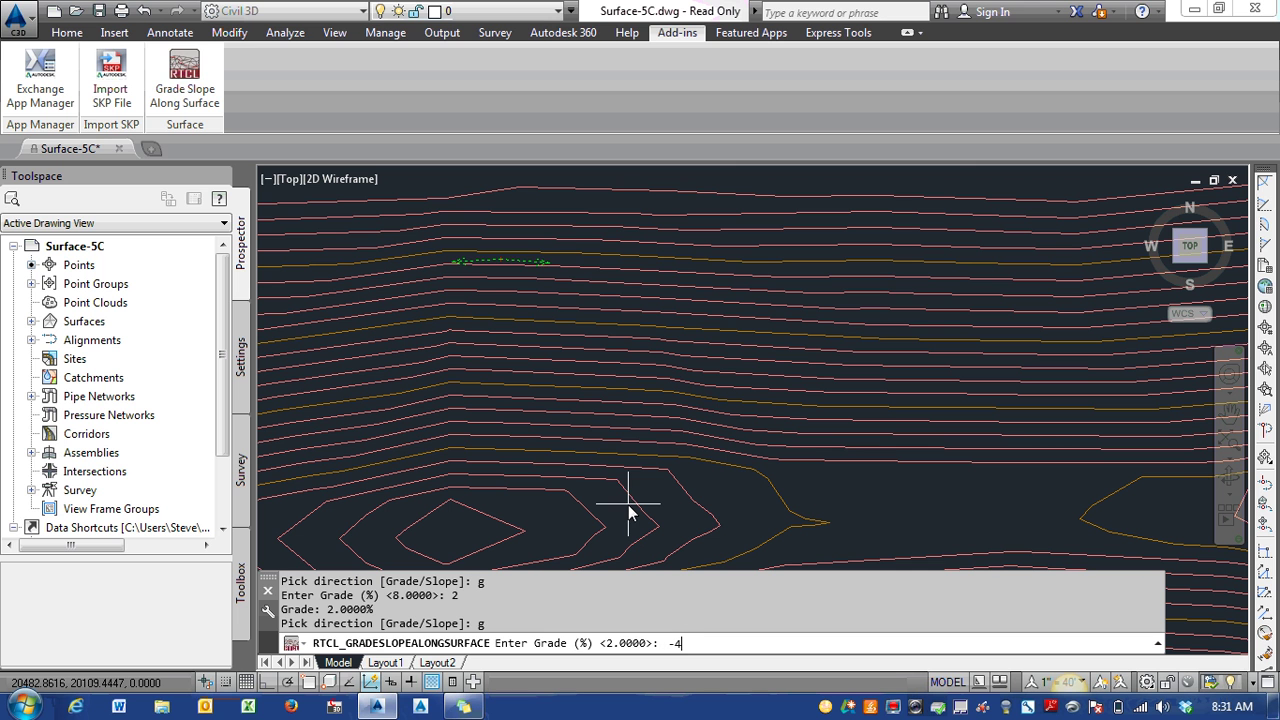
text(-4)
key(Return)
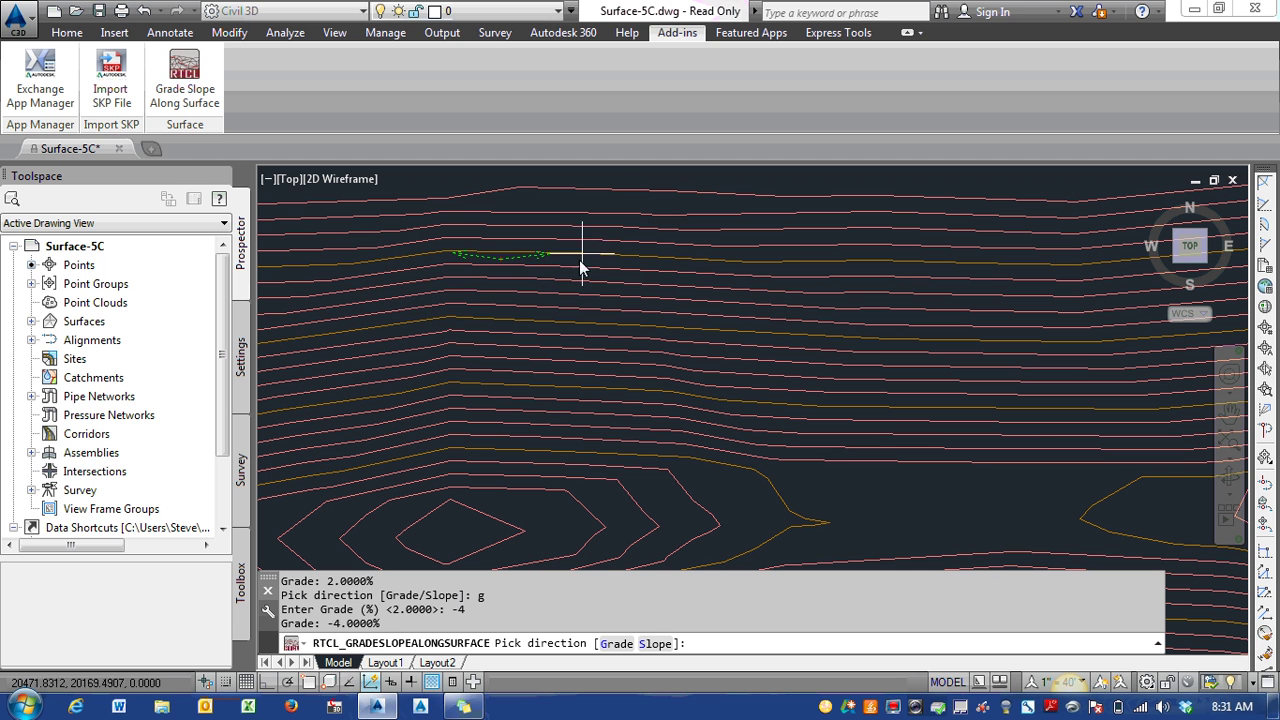
Set the grade to 4% and pick the direction to create the 24-vertex 3D polyline.
mouse_move(557, 260)
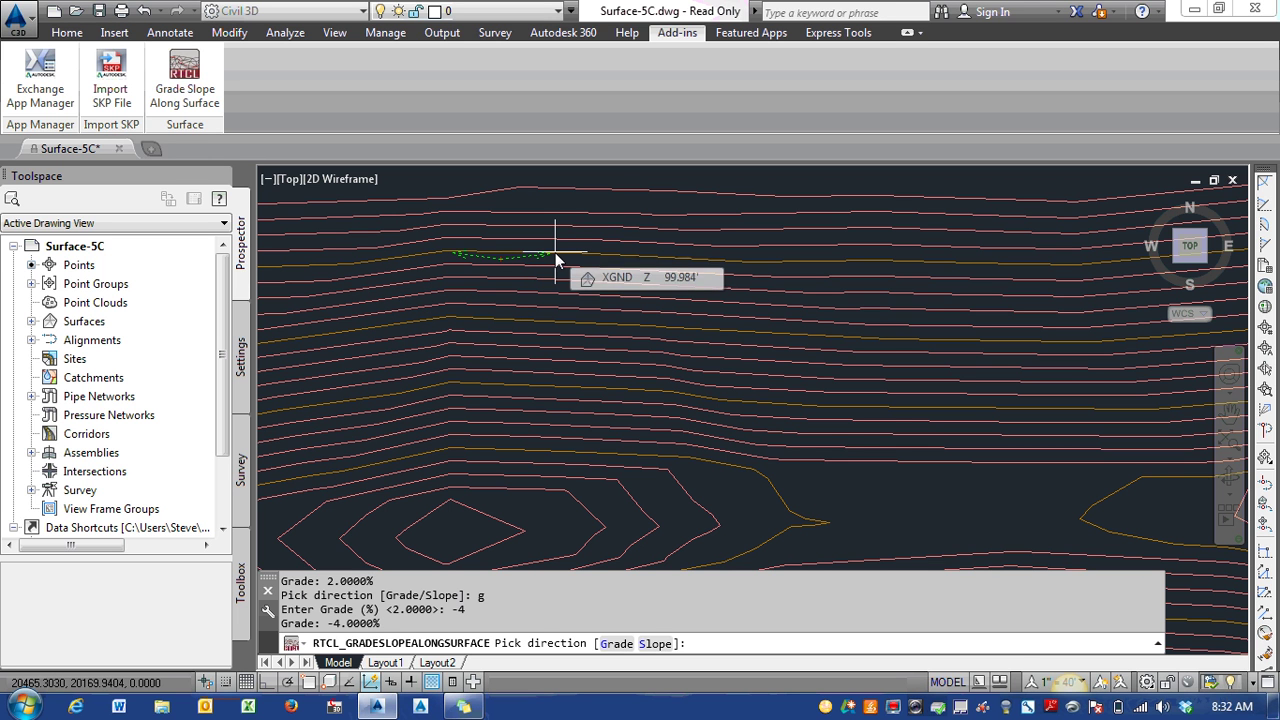
text(g)
key(Return)
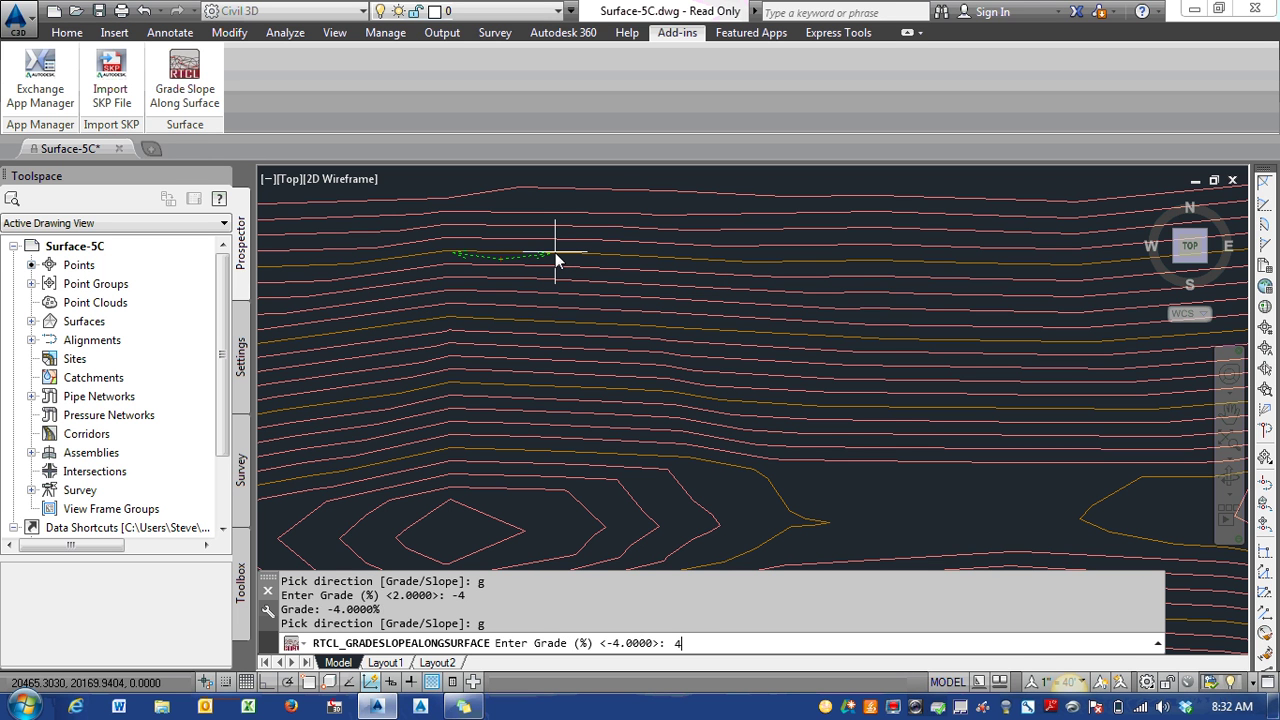
text(4)
key(Return)
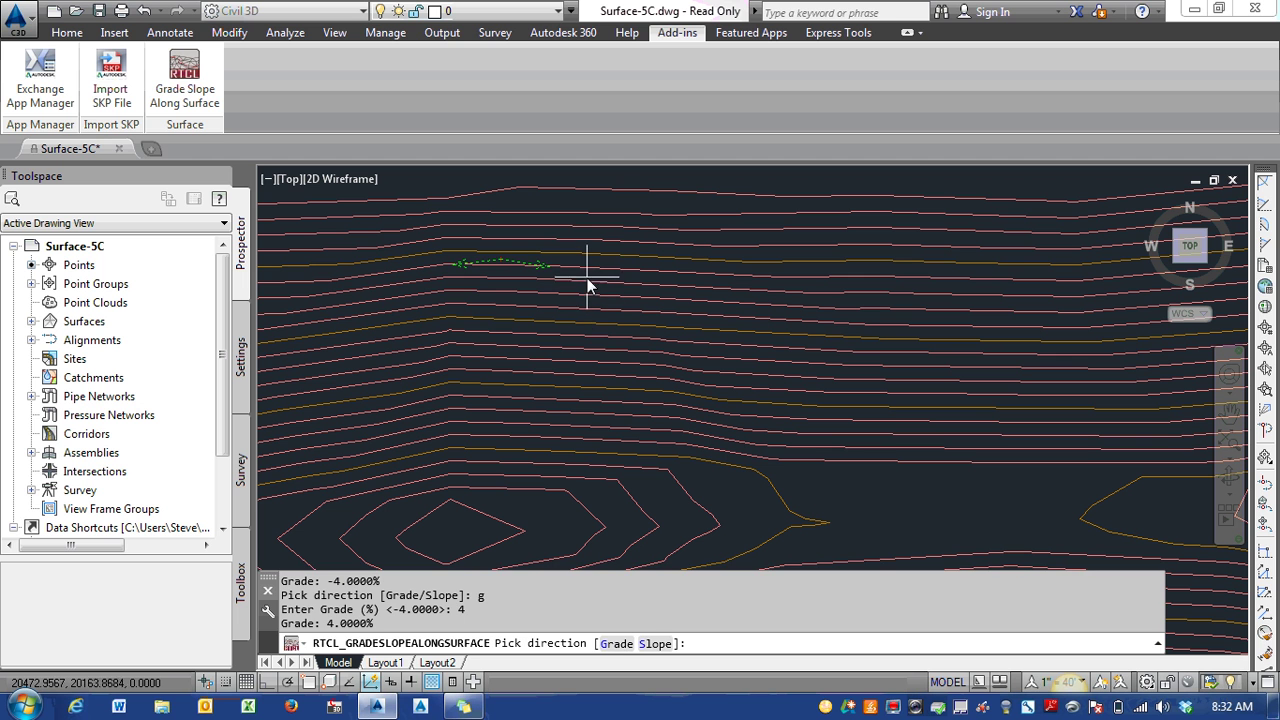
click(591, 342)
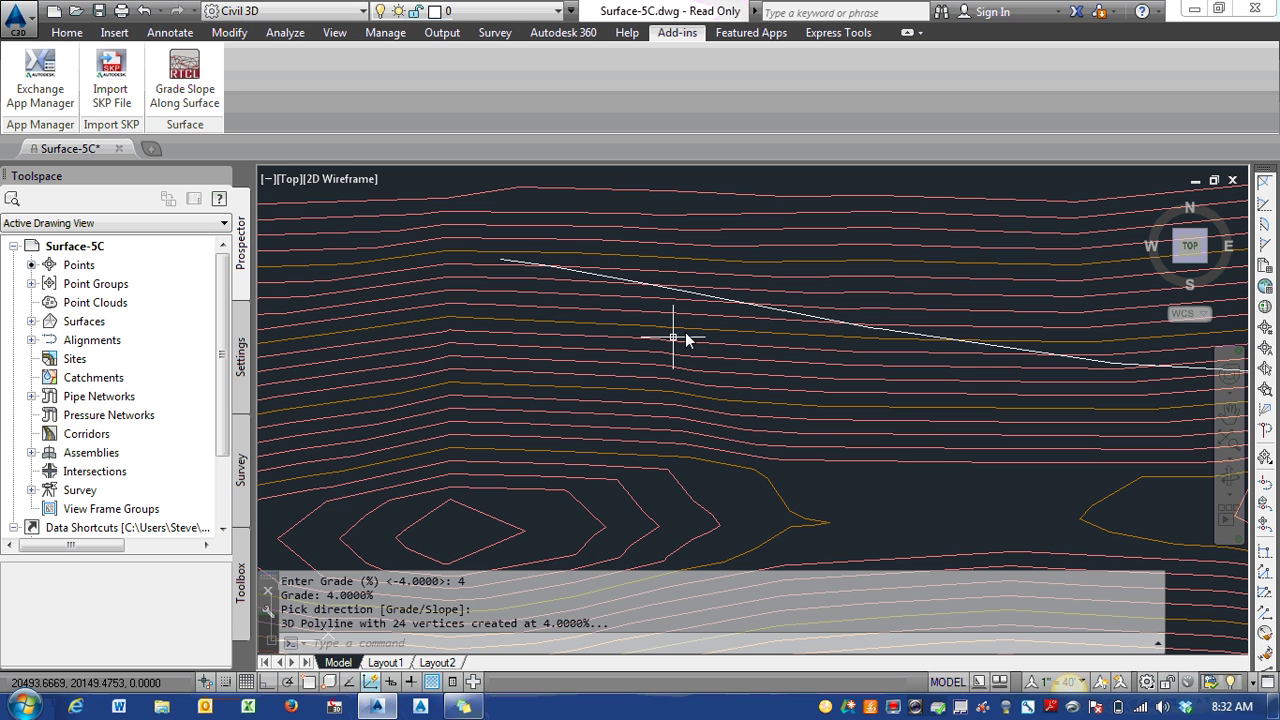
click(687, 292)
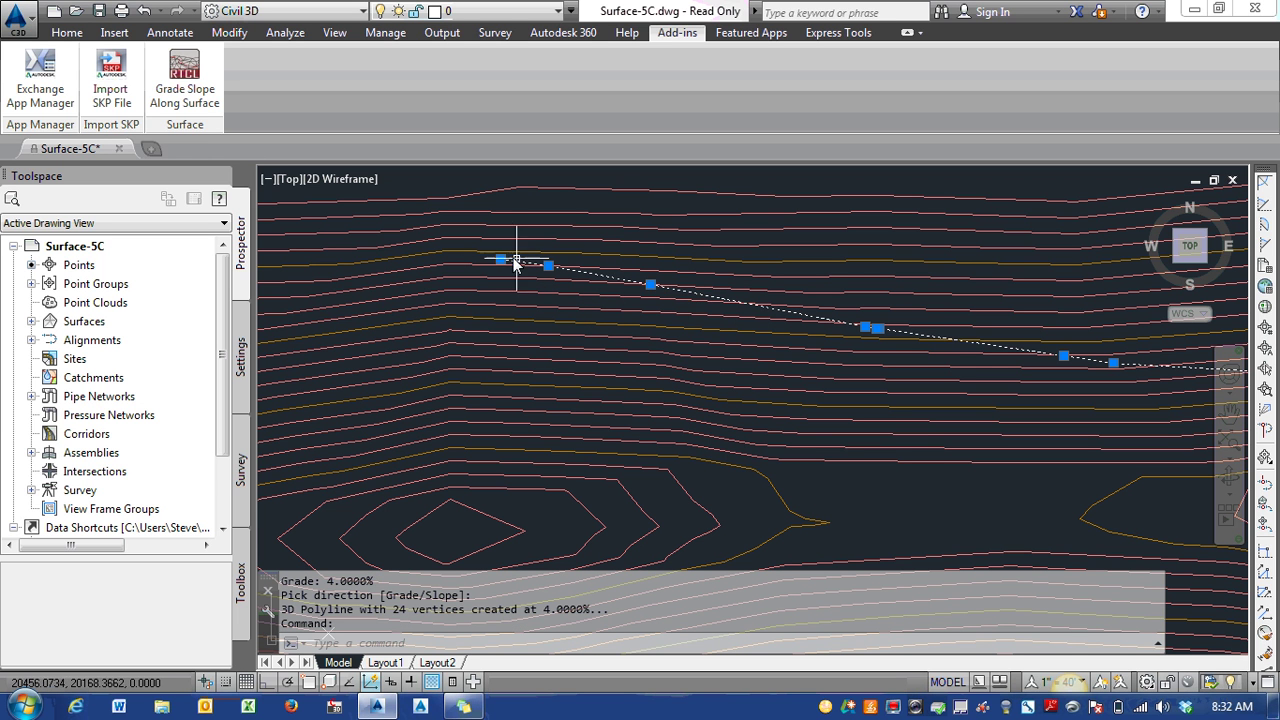
middle_drag(777, 334, 597, 309)
mouse_move(808, 351)
middle_down()
mouse_move(649, 380)
mouse_move(713, 384)
mouse_move(914, 457)
mouse_move(749, 434)
mouse_move(930, 370)
middle_up()
mouse_move(886, 423)
middle_down()
mouse_move(943, 437)
mouse_move(722, 384)
mouse_move(686, 388)
mouse_move(821, 395)
middle_up()
key(Escape)
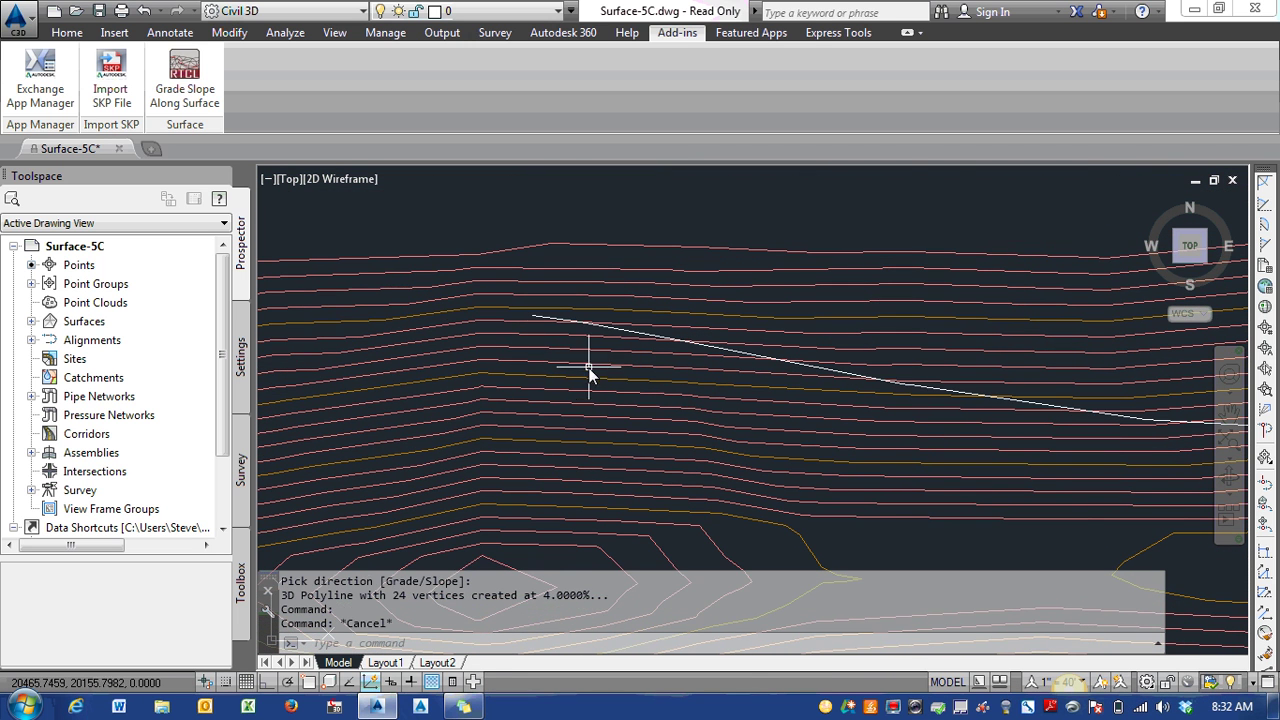
click(642, 408)
Turn on Triangles in the XGND surface style so the TIN shows over the contours.
right_click(642, 408)
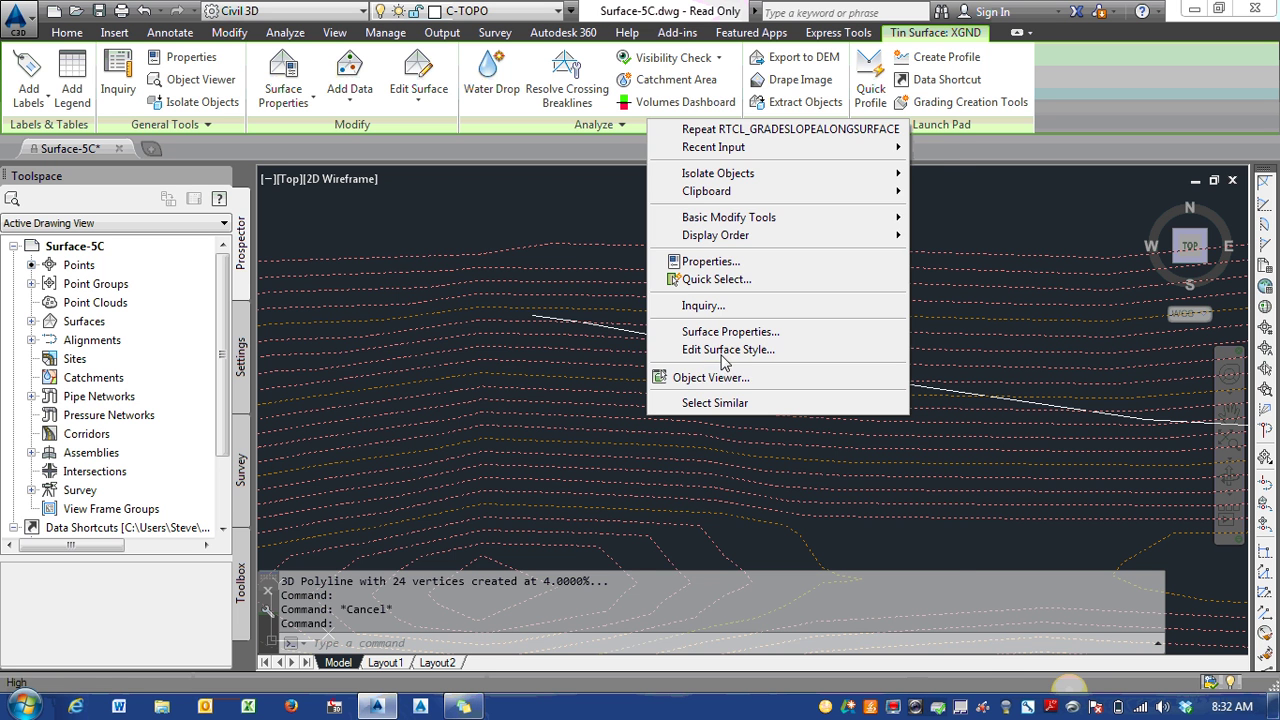
click(724, 352)
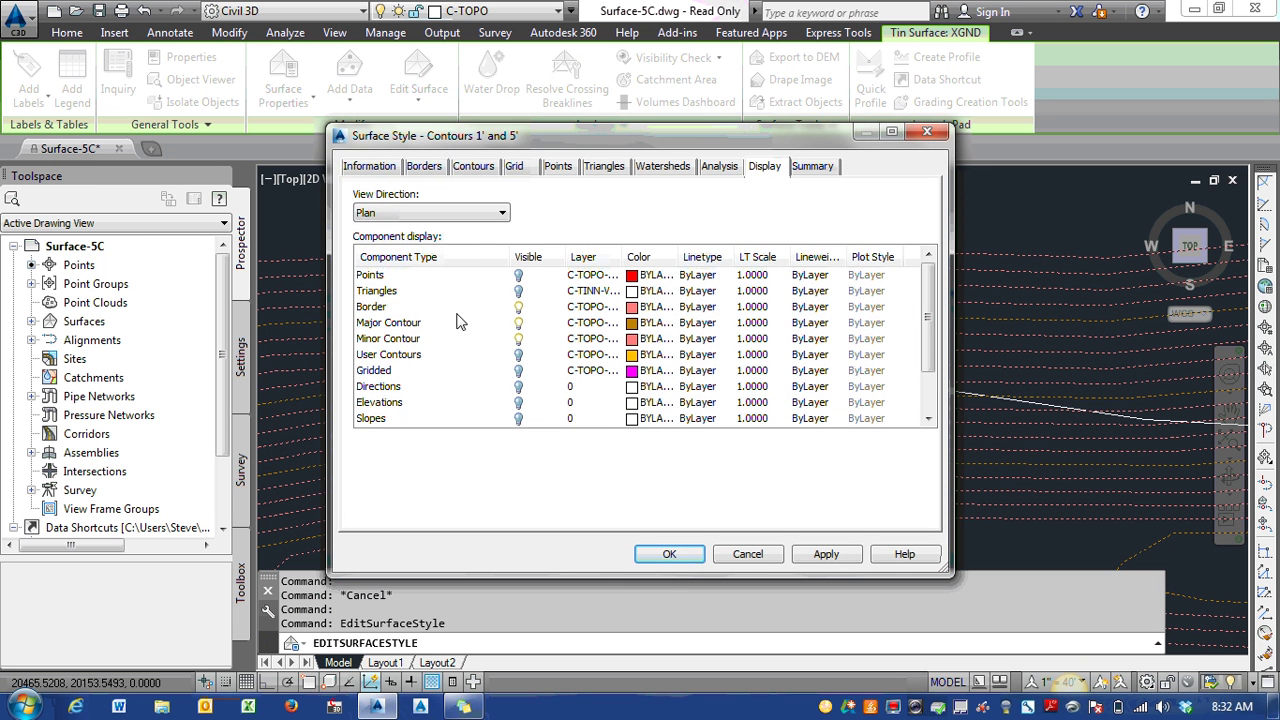
click(520, 291)
click(669, 554)
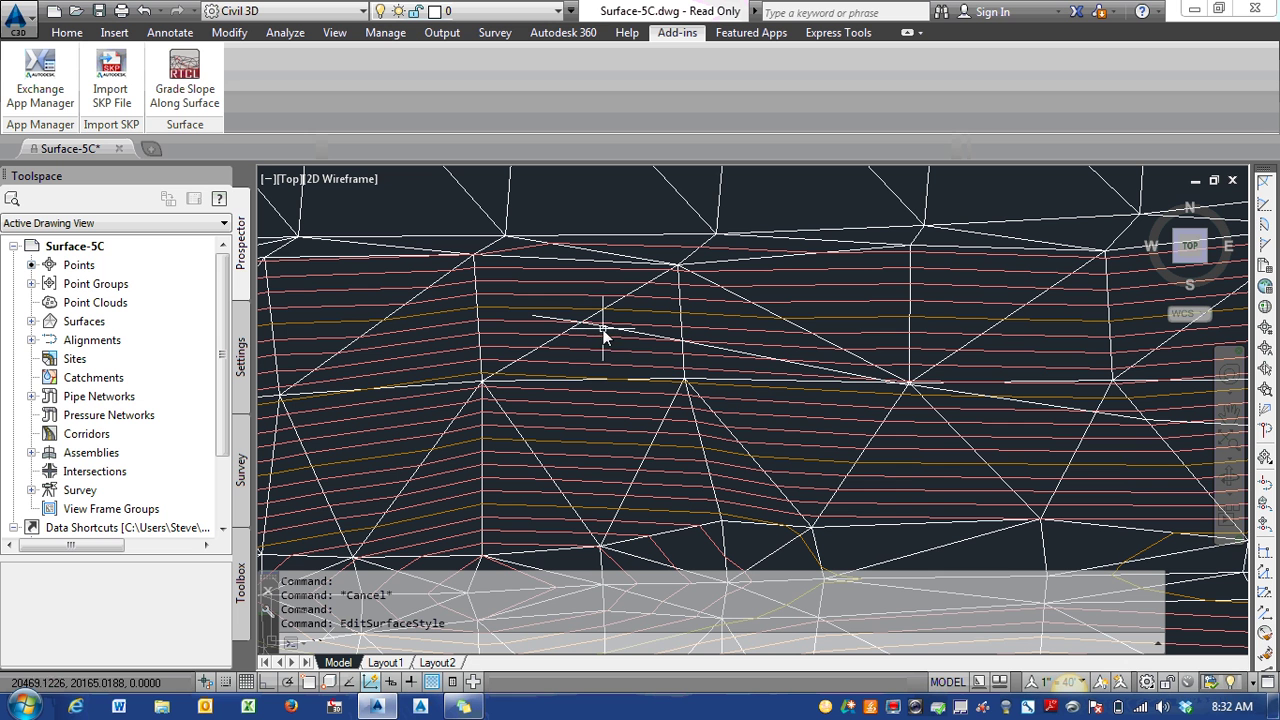
key(Escape)
key(Escape)
key(Escape)
key(Escape)
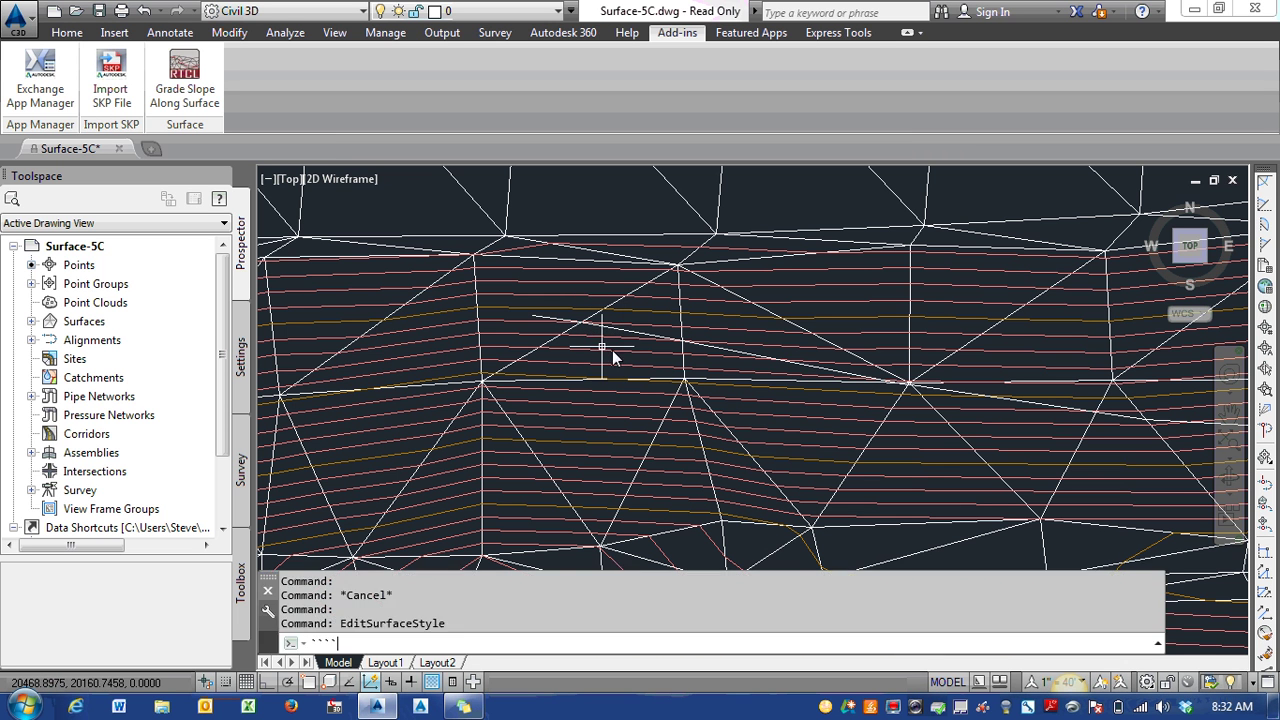
click(625, 333)
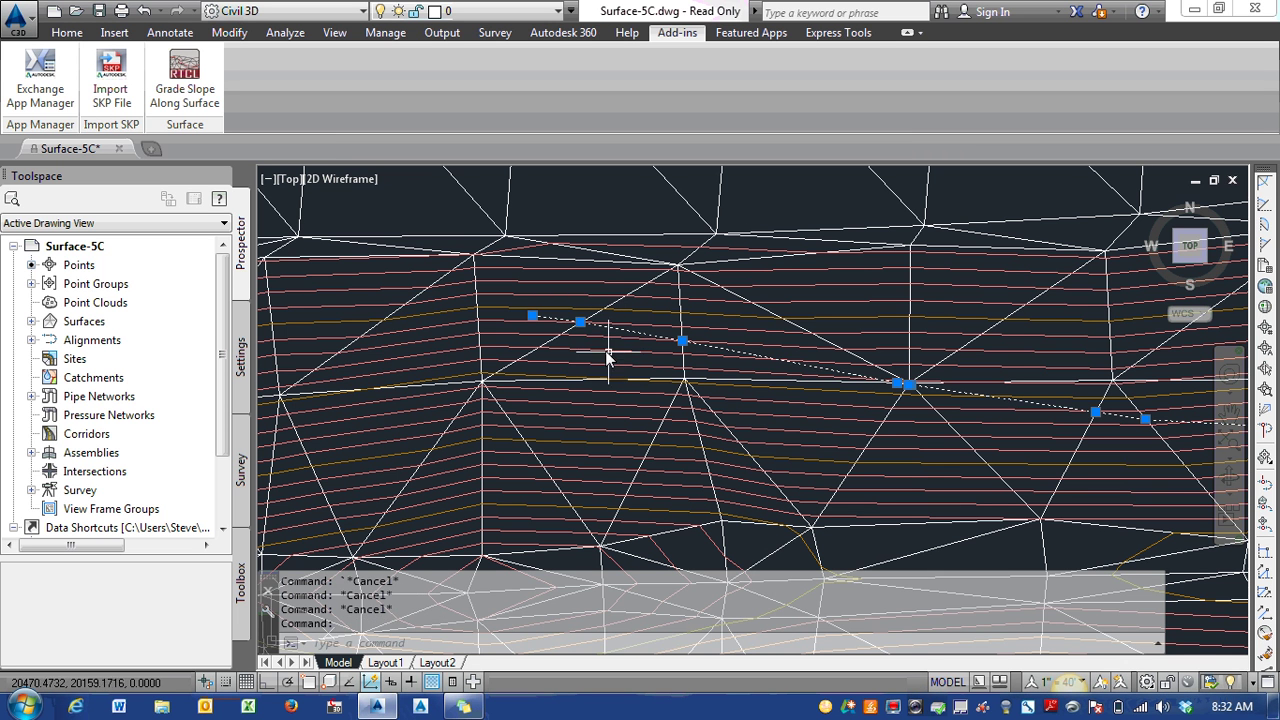
middle_drag(605, 358, 523, 314)
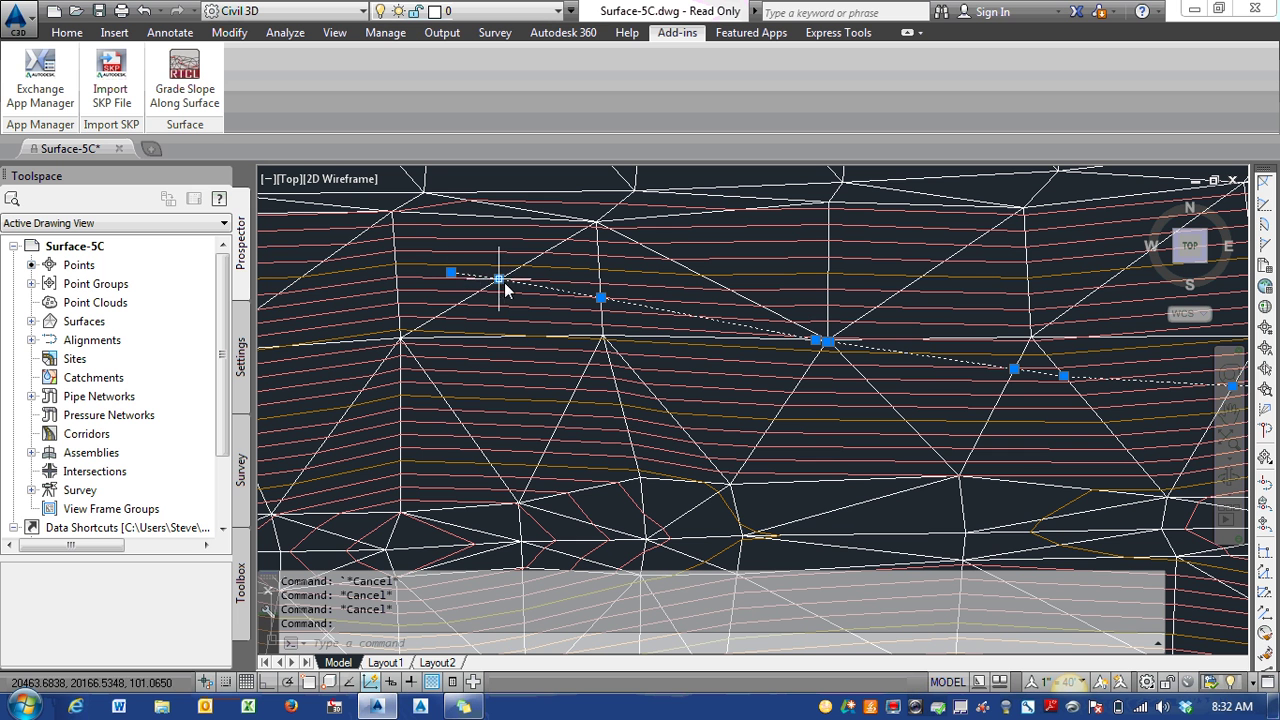
mouse_move(498, 278)
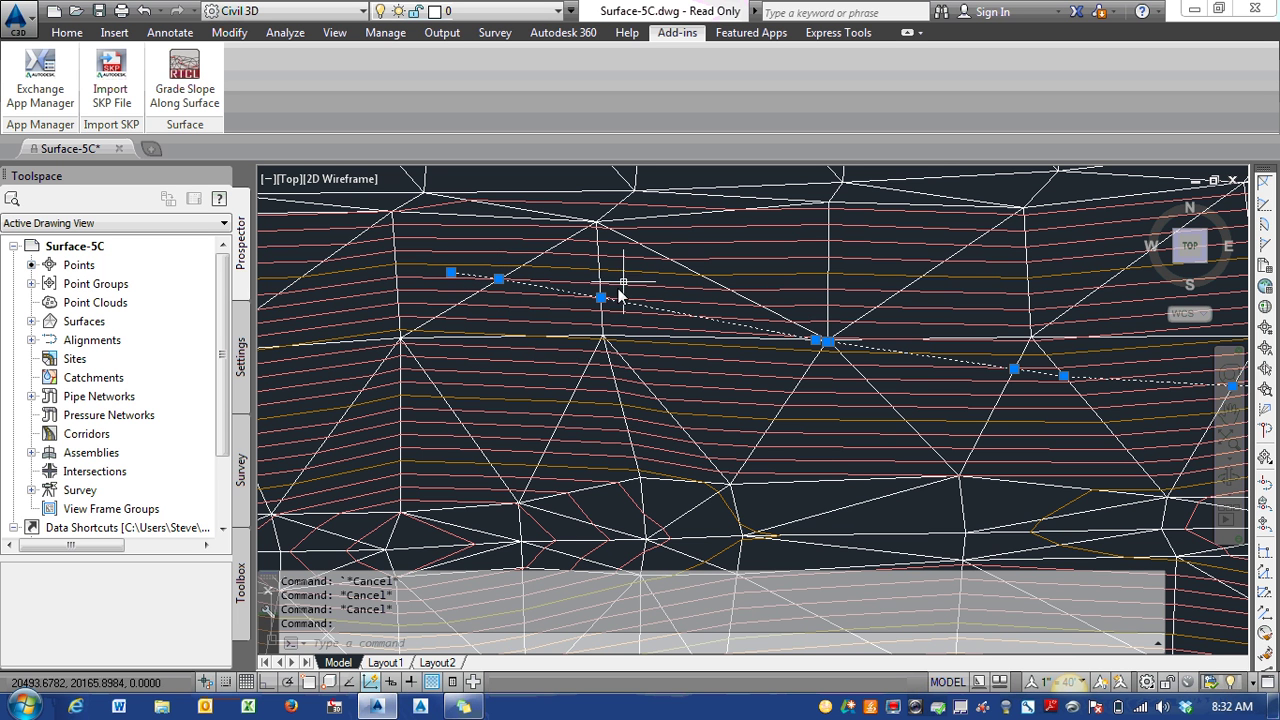
middle_drag(666, 294, 540, 252)
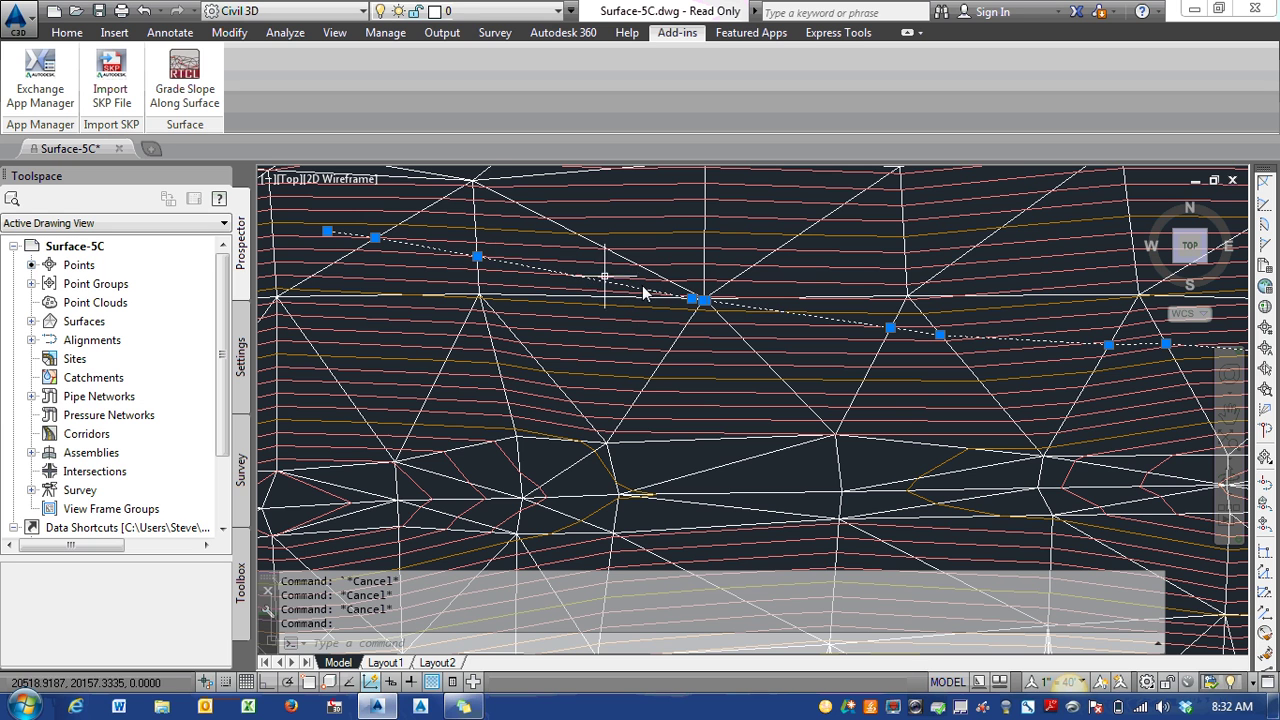
mouse_move(828, 310)
middle_down()
mouse_move(742, 348)
mouse_move(923, 371)
mouse_move(718, 360)
mouse_move(907, 403)
mouse_move(805, 392)
middle_up()
key(Escape)
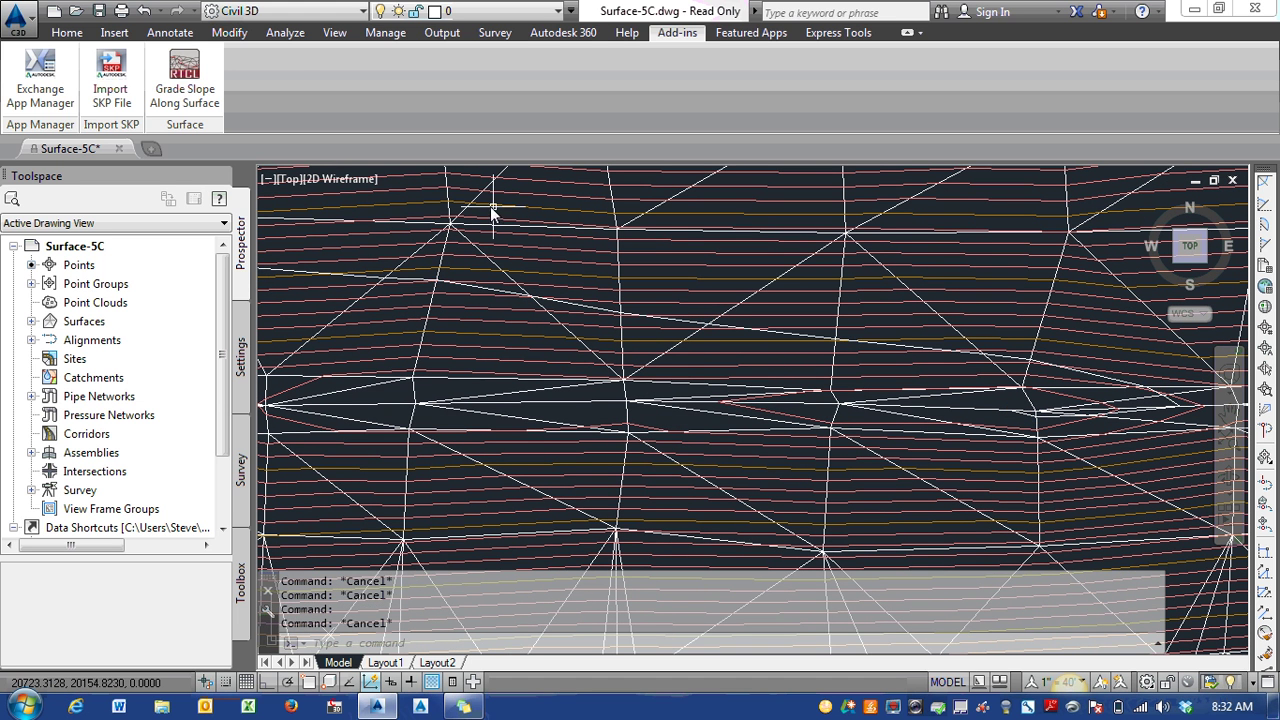
Create a Site 1 feature line from the 4% 3D polyline, then select the new feature line.
click(67, 32)
click(323, 80)
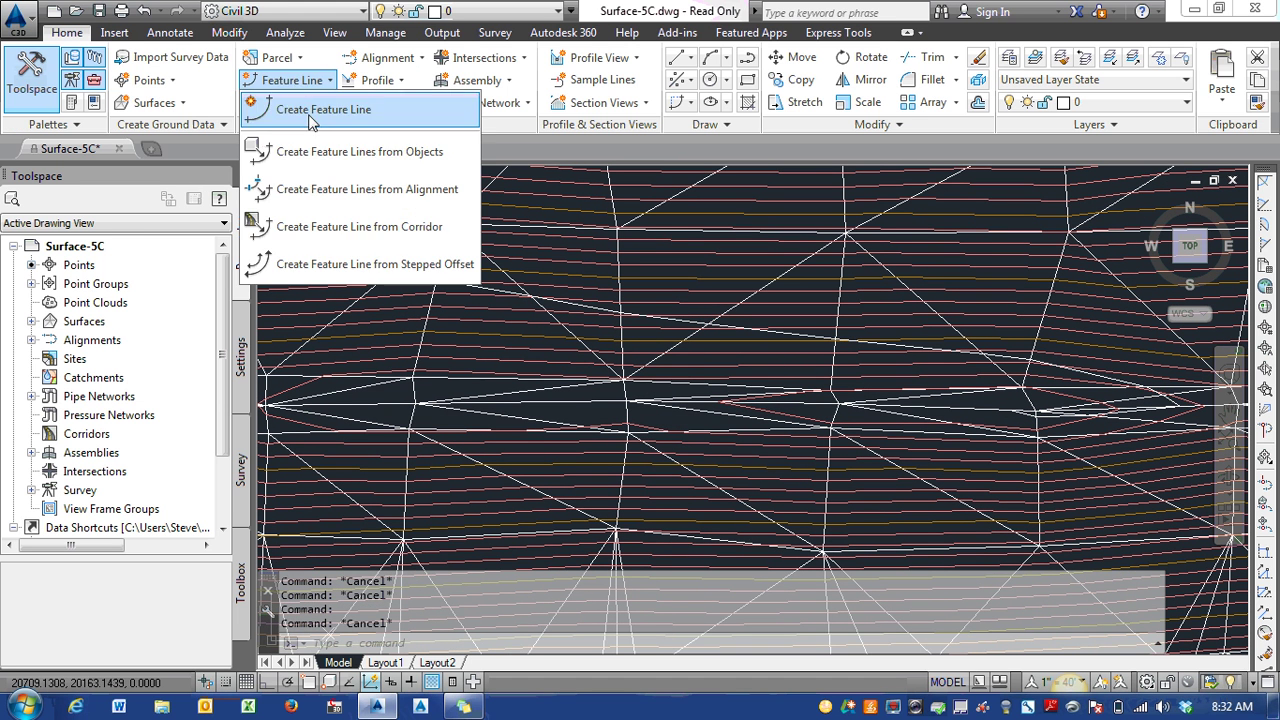
click(318, 145)
click(349, 272)
click(350, 278)
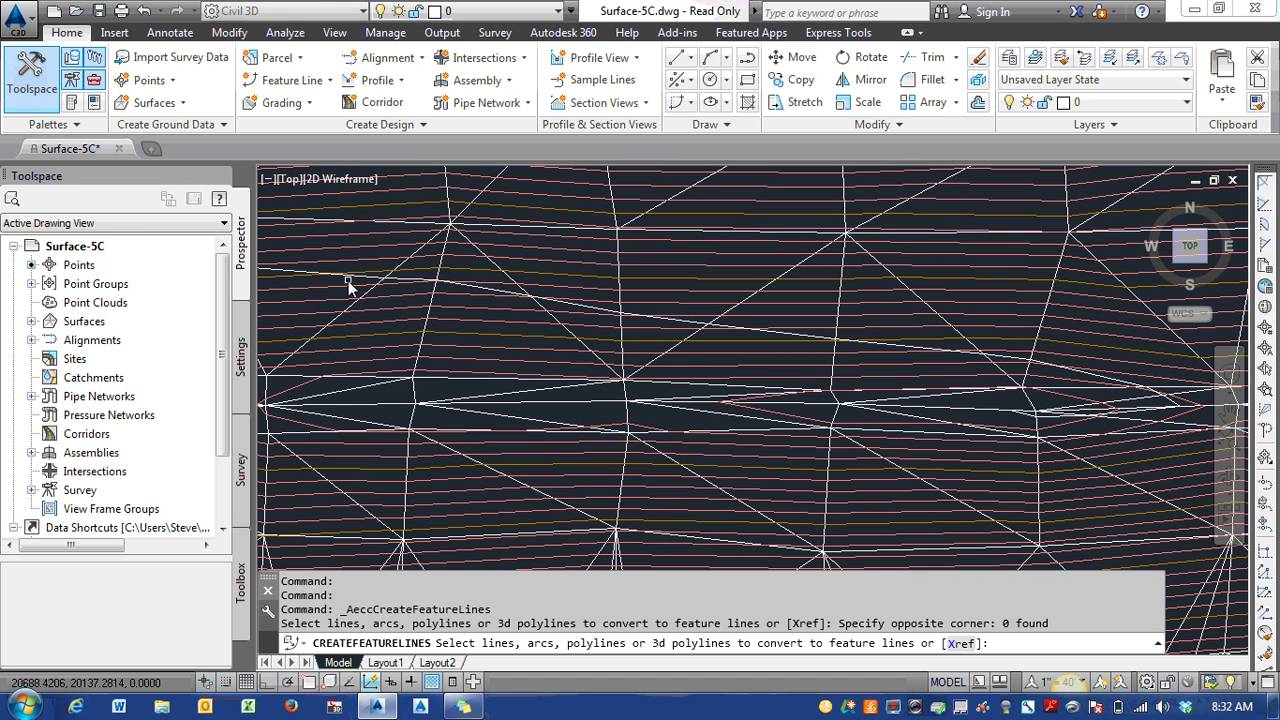
click(405, 271)
key(Return)
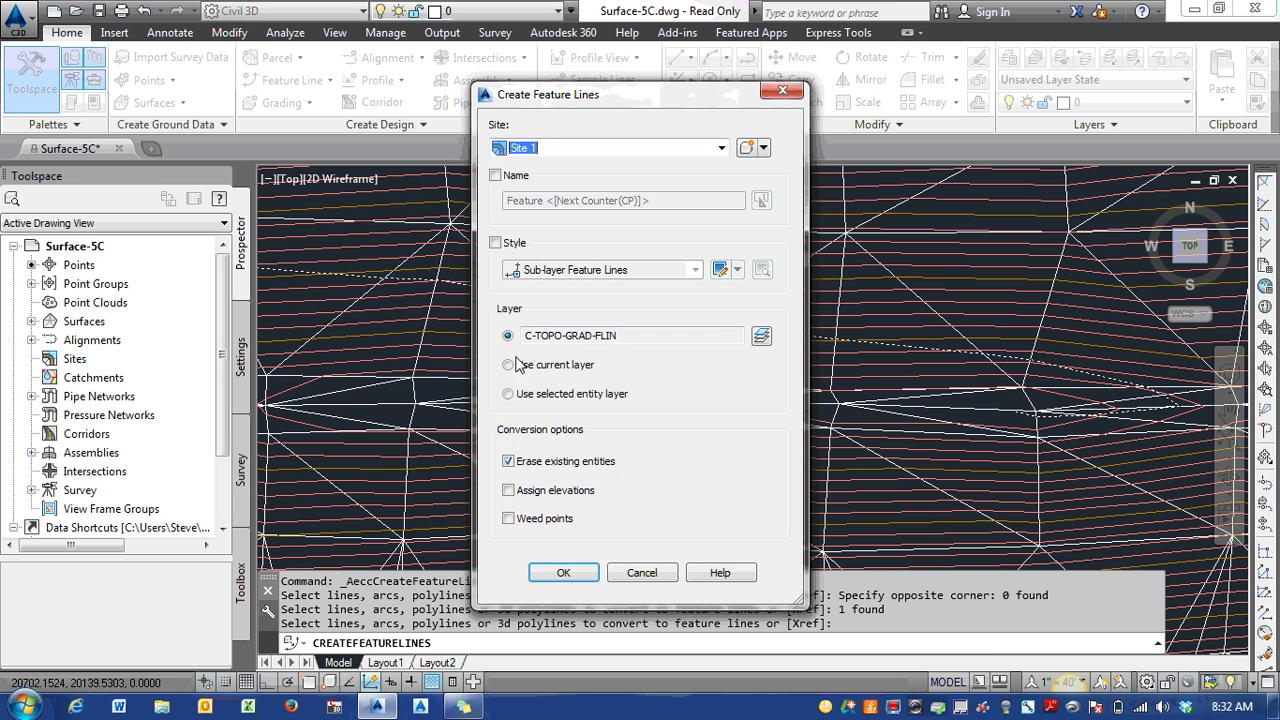
click(564, 572)
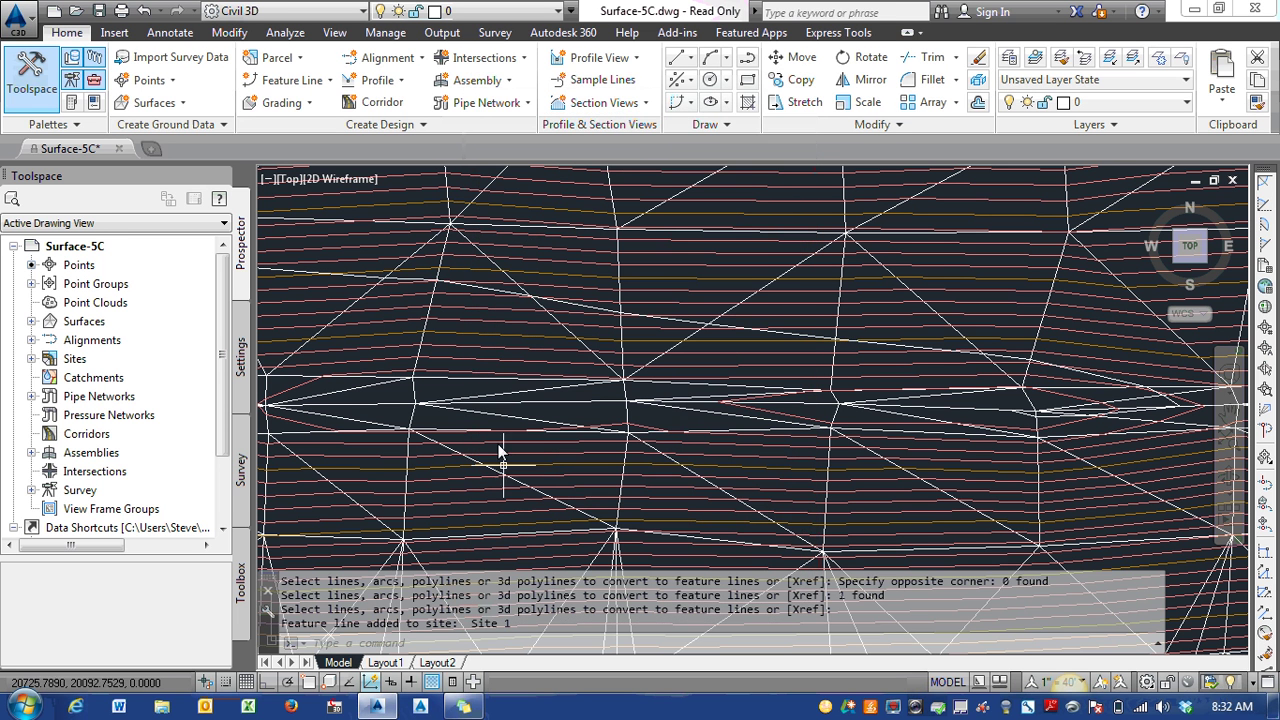
click(503, 290)
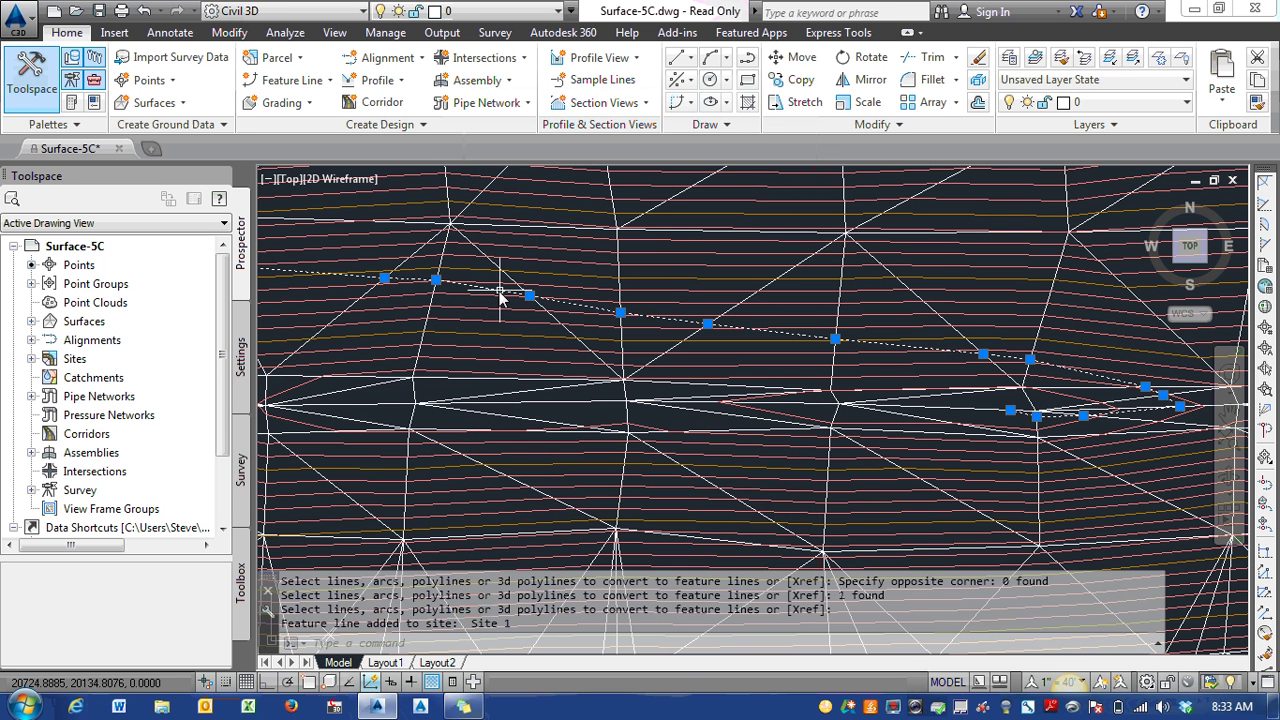
right_click(502, 290)
Check that the Grading Elevation Editor shows 4.000% grade ahead at every station, then close it.
click(556, 546)
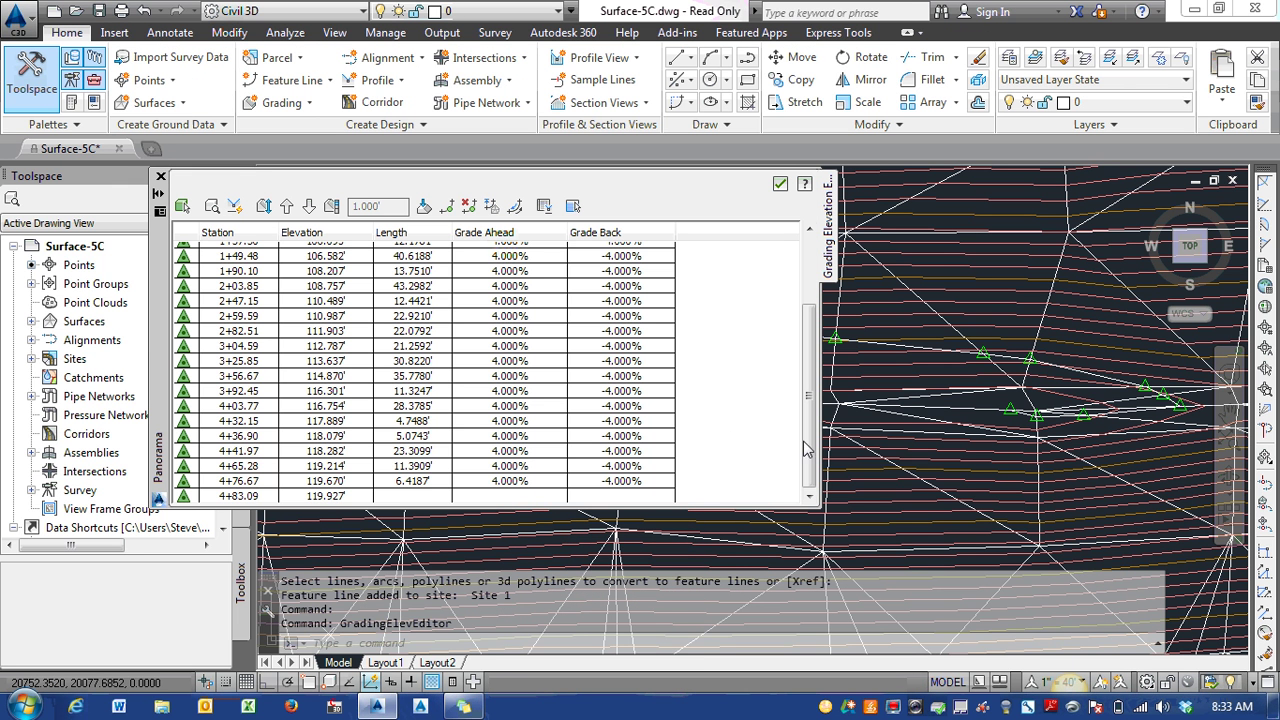
drag(806, 448, 606, 314)
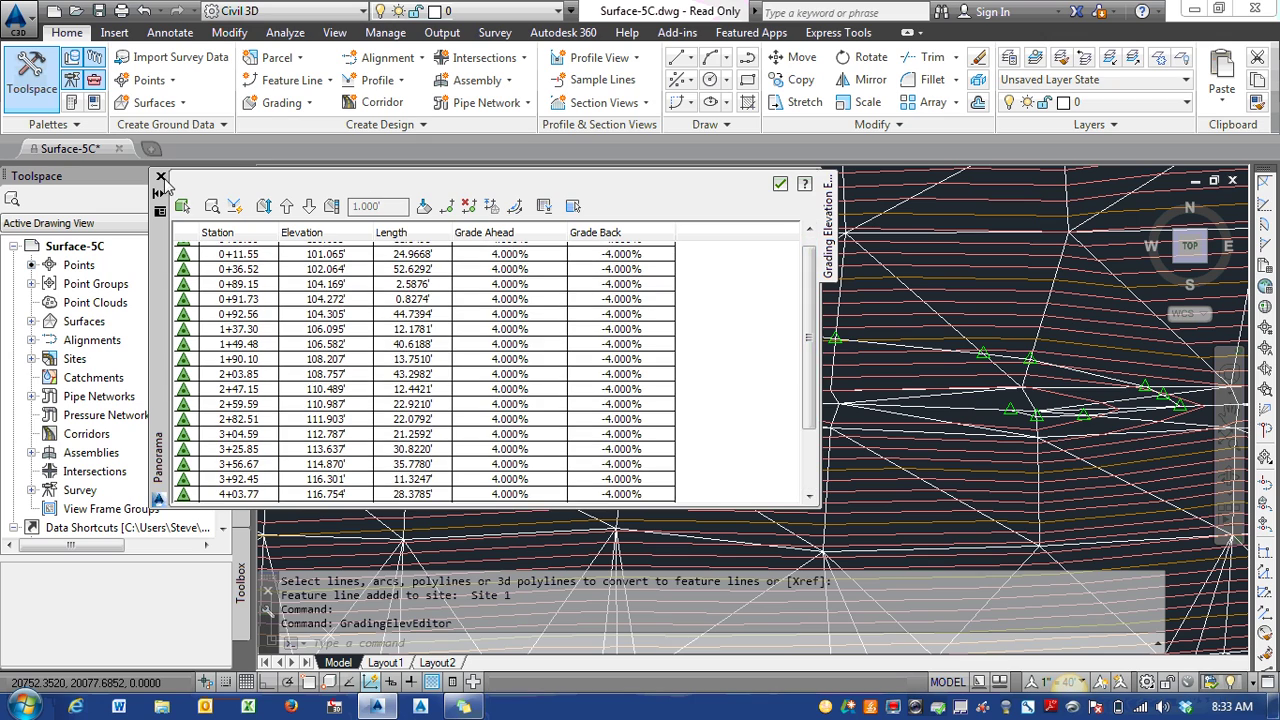
click(160, 177)
scroll(809, 335, down, 2)
Turn off Triangles in the XGND surface style so only contours display.
middle_drag(542, 310, 753, 378)
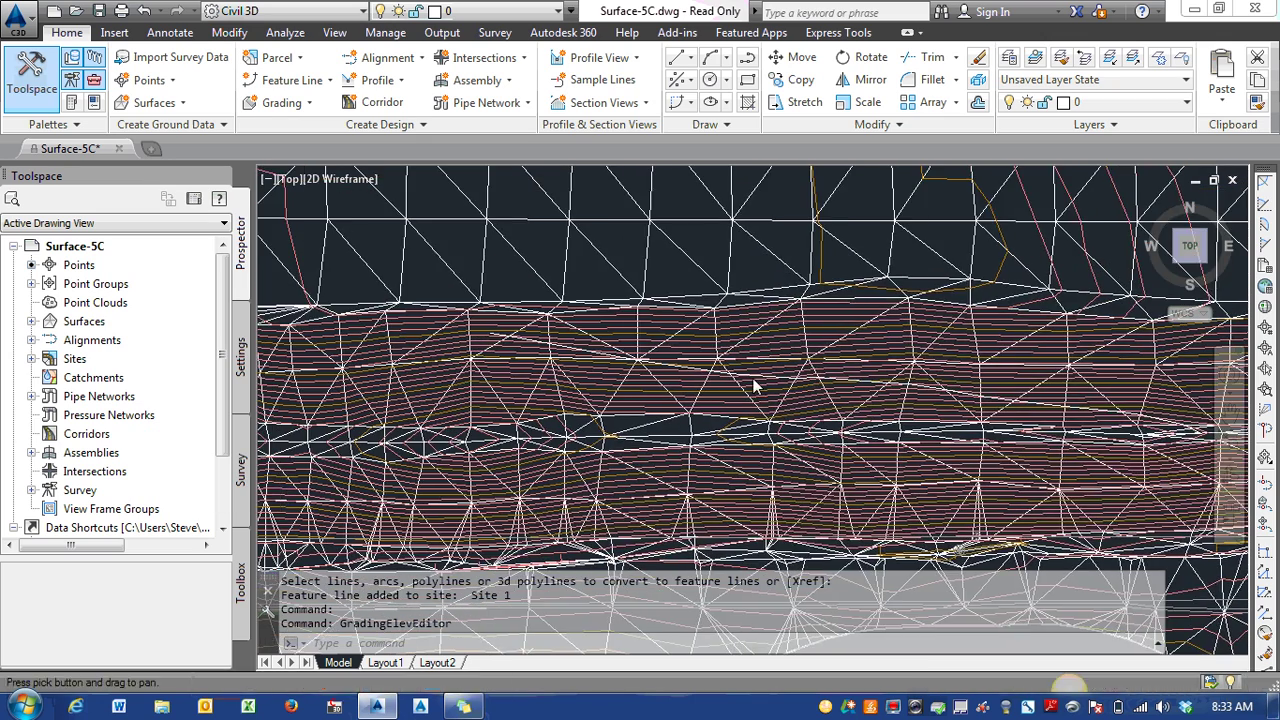
scroll(488, 355, up, 2)
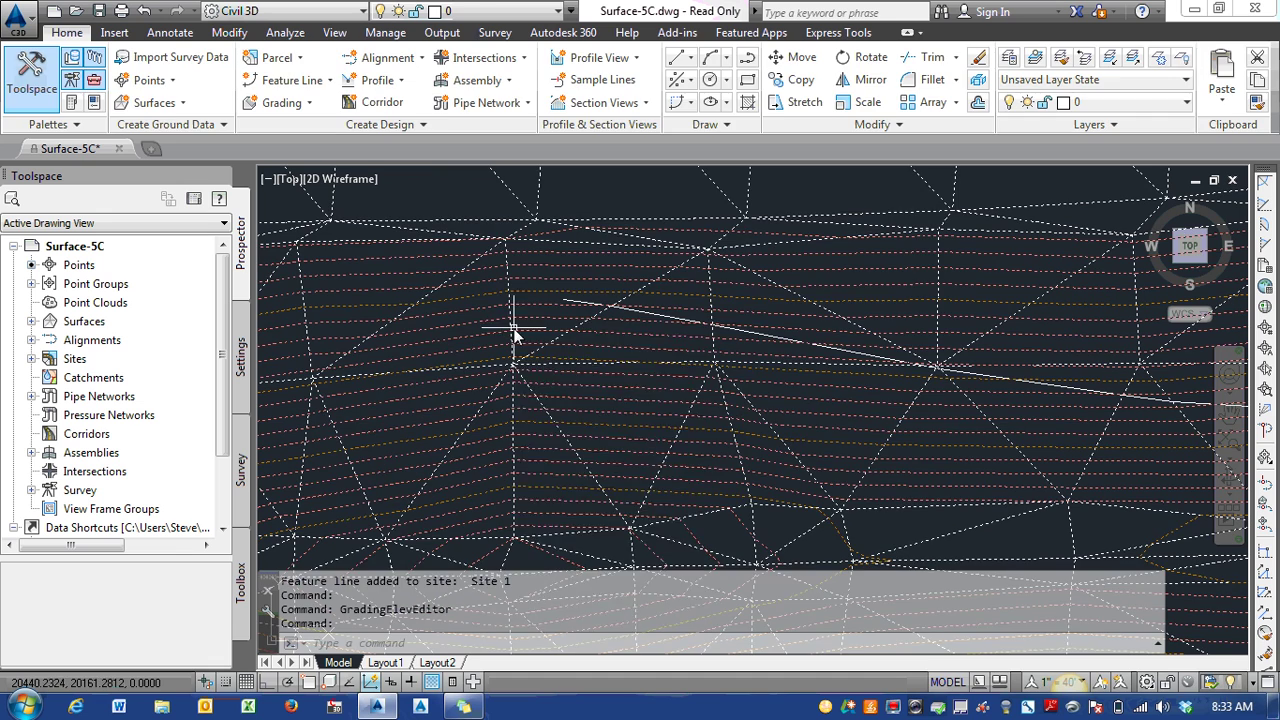
click(513, 335)
right_click(513, 335)
click(571, 557)
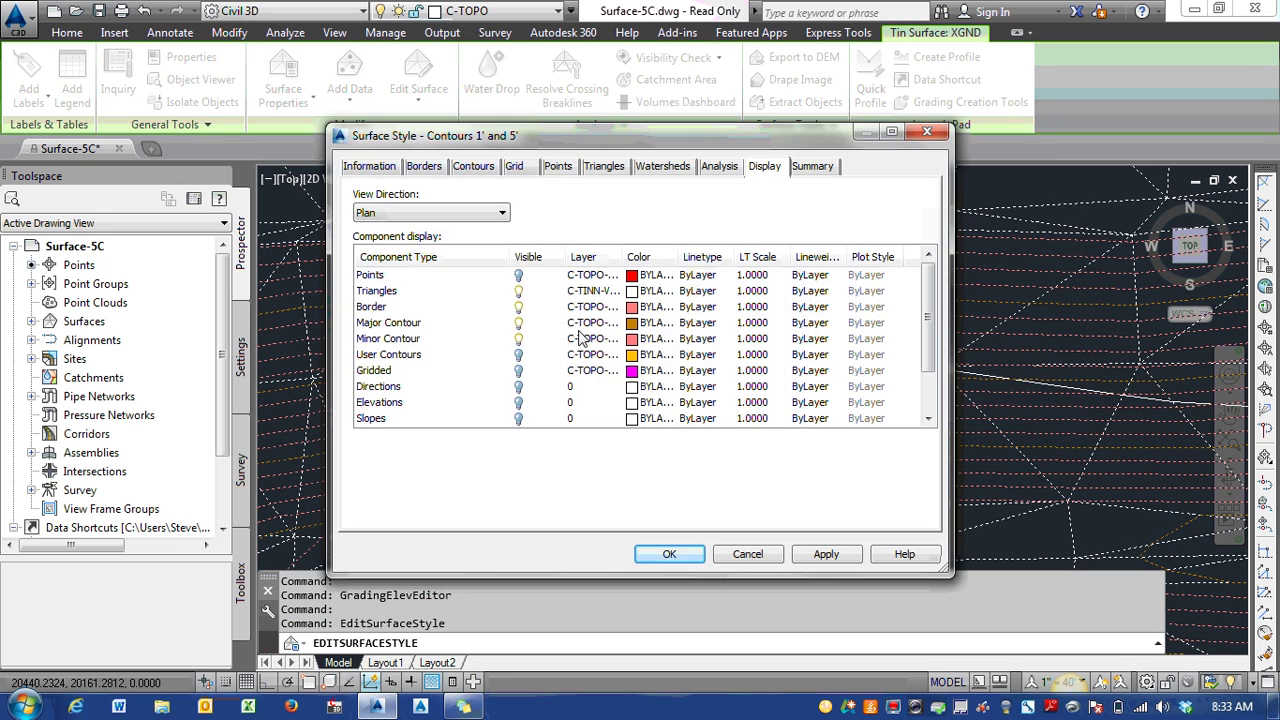
click(518, 291)
click(669, 554)
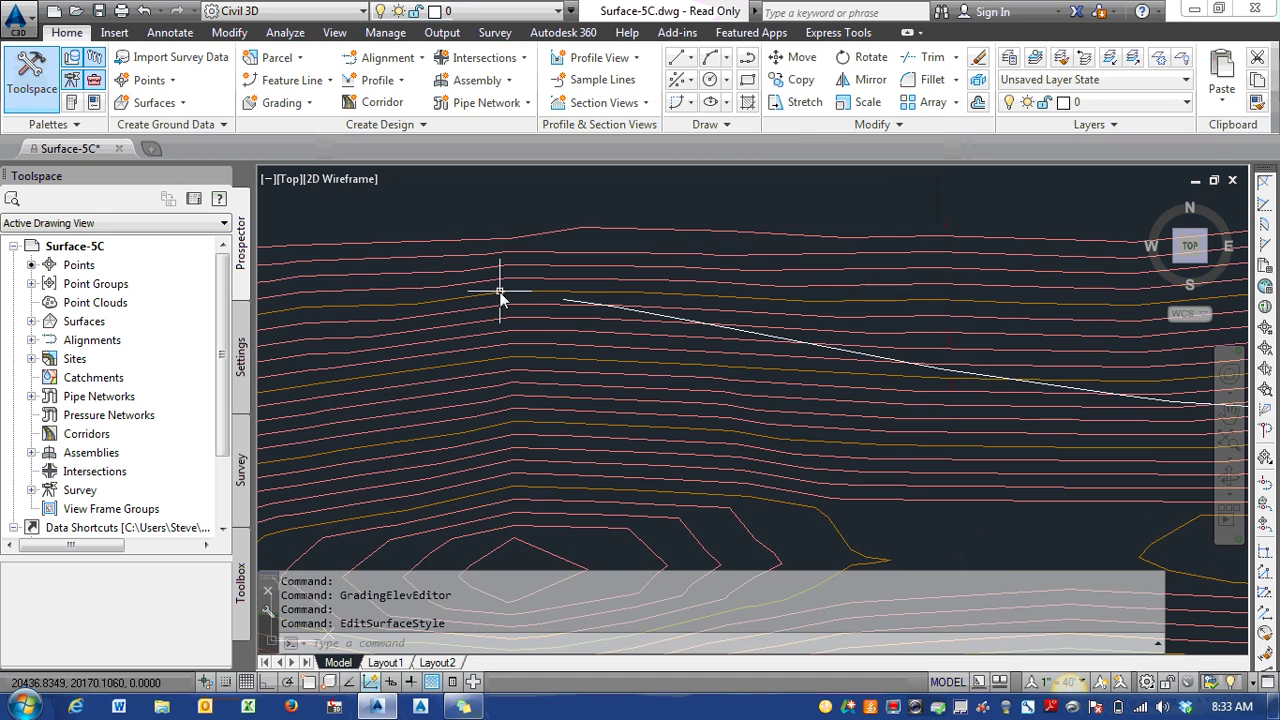
middle_drag(486, 271, 523, 260)
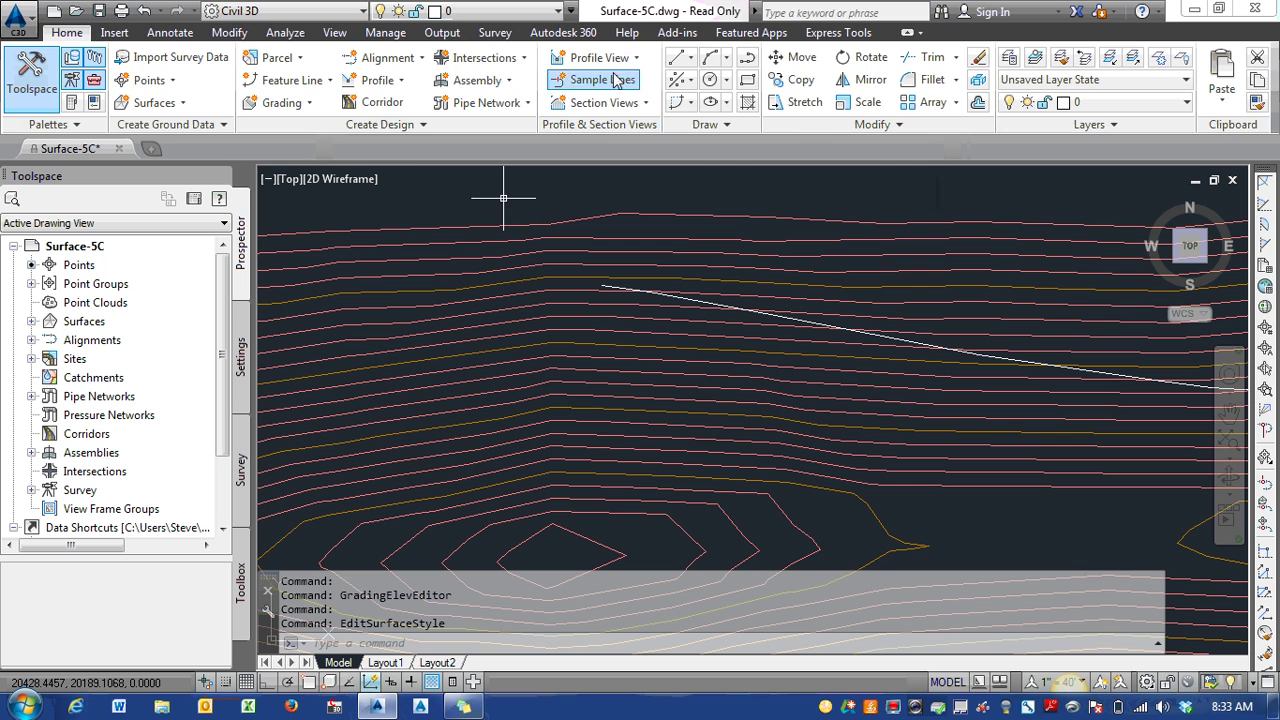
click(677, 32)
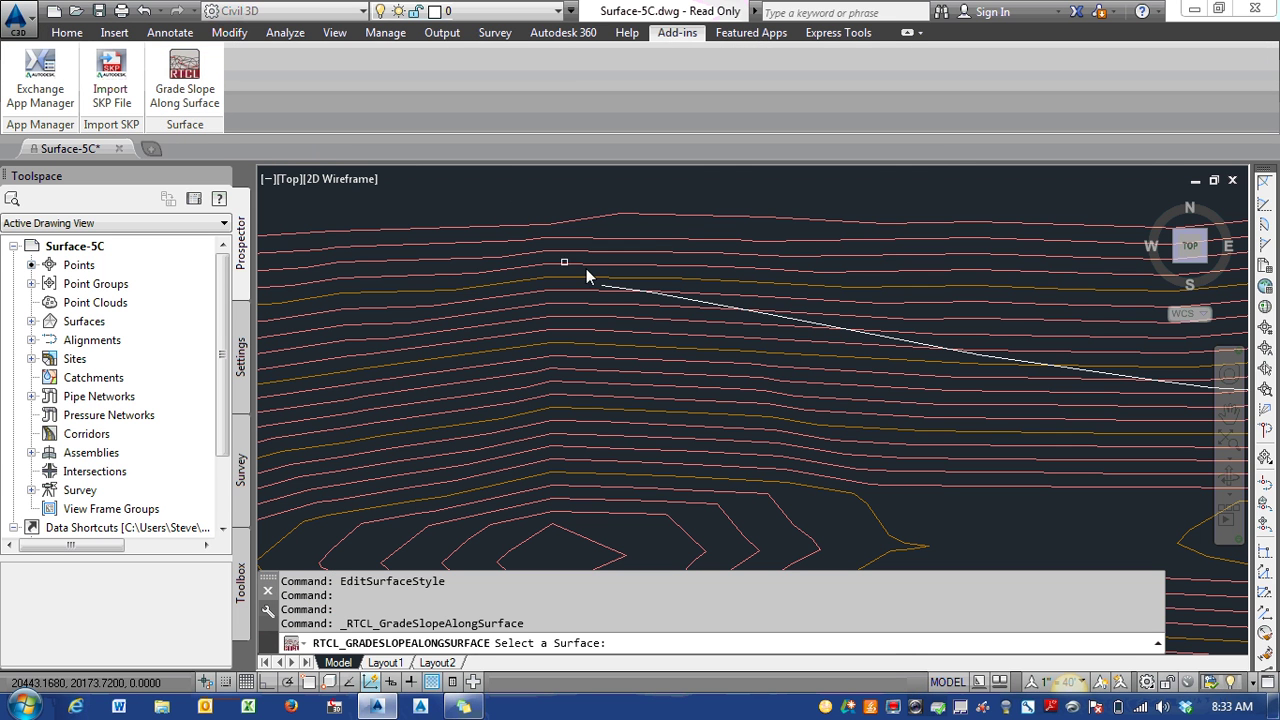
Pick the surface and start the new graded line at the first line's endpoint.
click(596, 289)
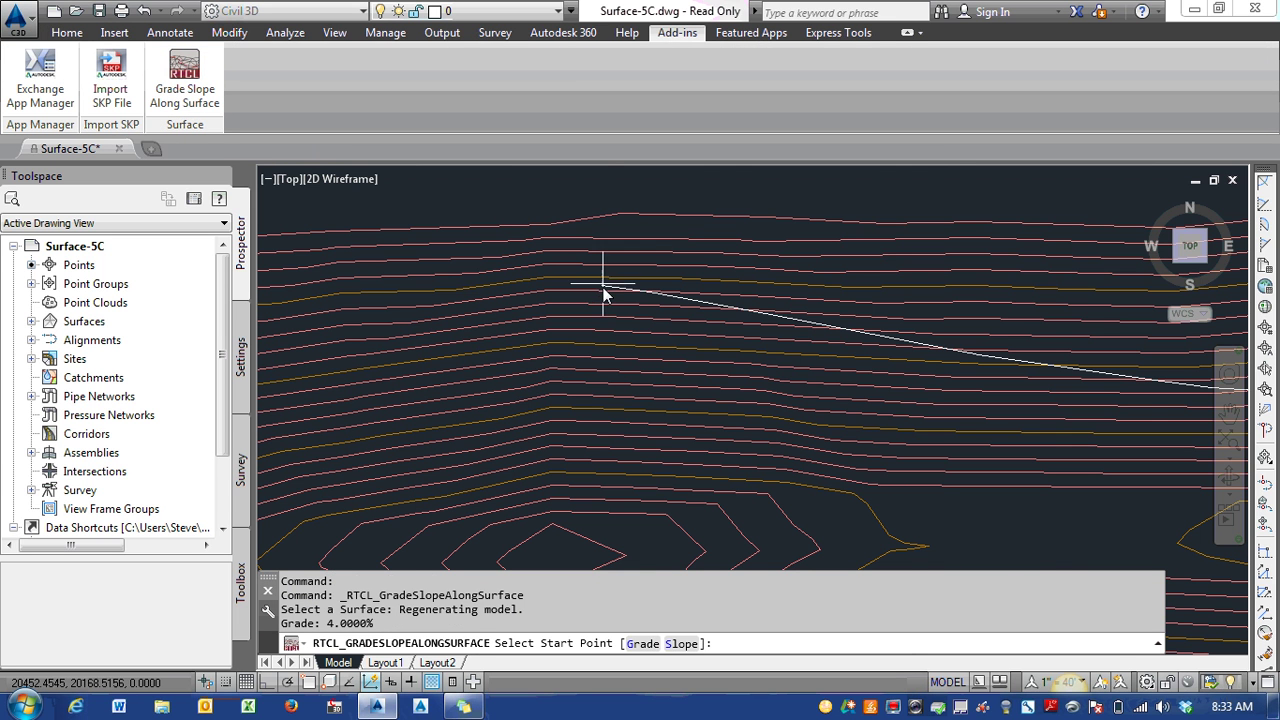
scroll(603, 290, up, 4)
shift+right_click(602, 288)
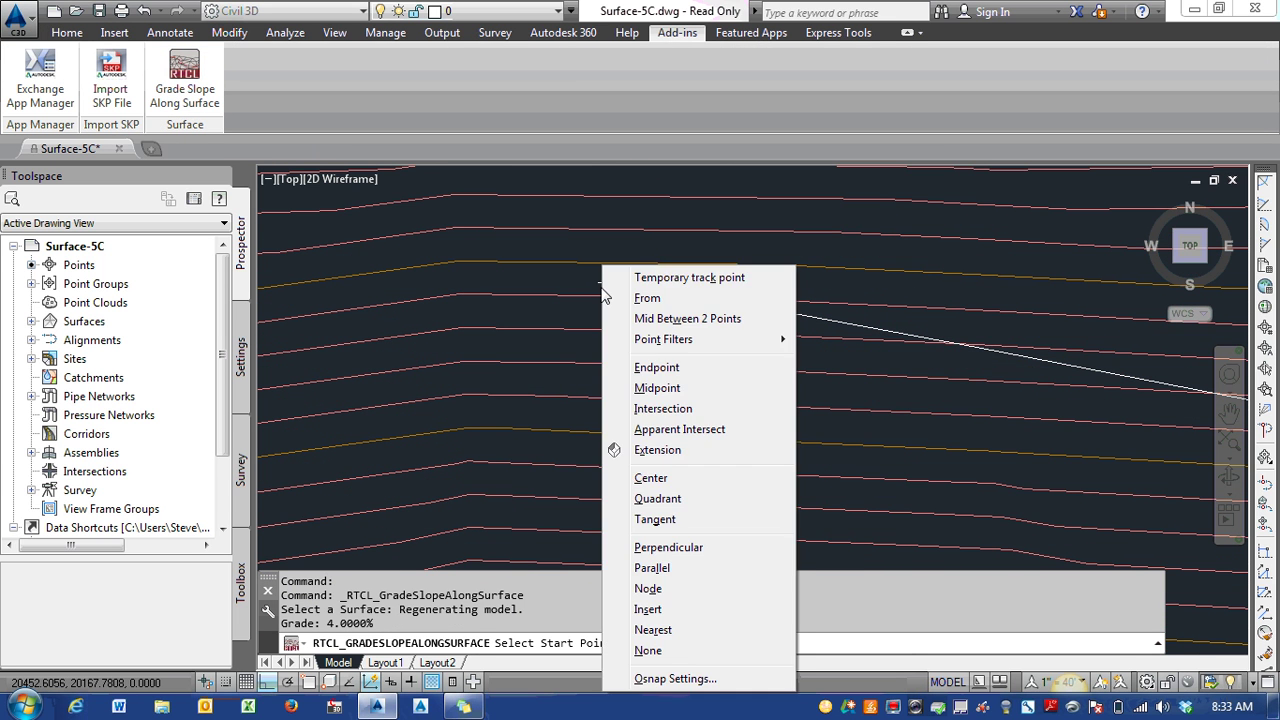
click(634, 366)
click(601, 284)
scroll(690, 303, down, 2)
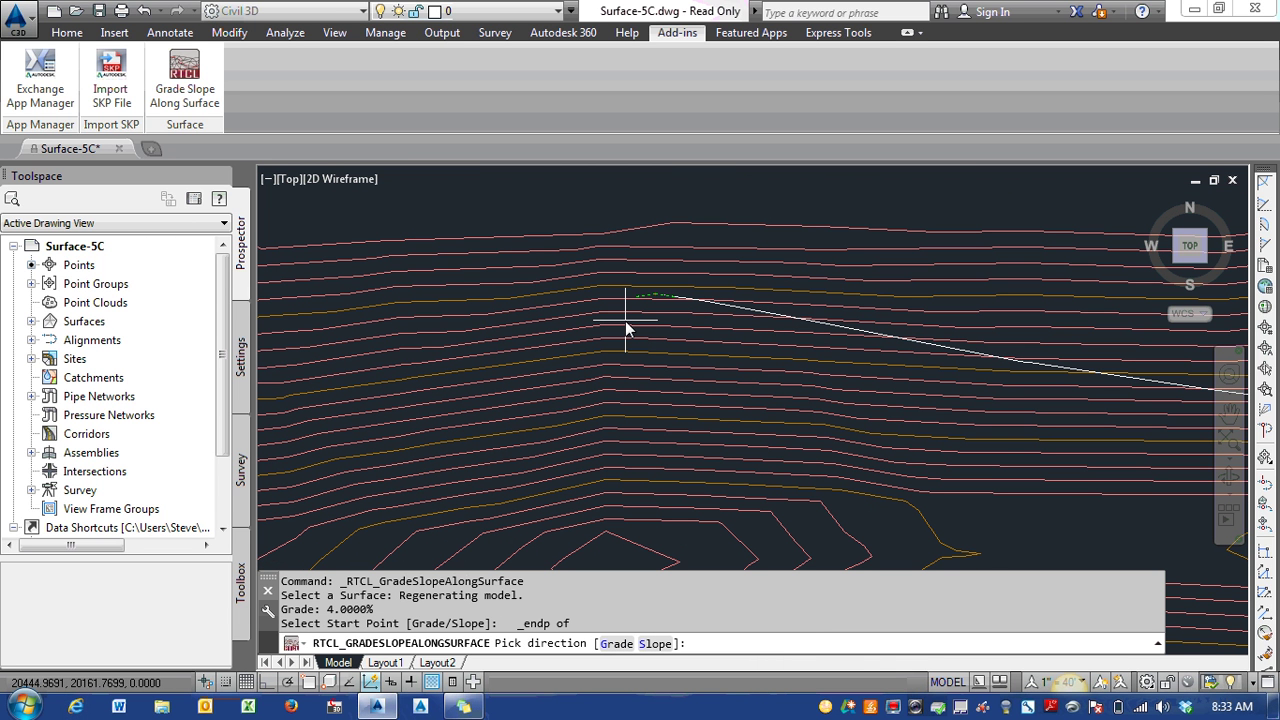
Set the grade to 2% and pick the direction to create the 28-vertex polyline.
text(g)
key(Return)
text(2)
key(Return)
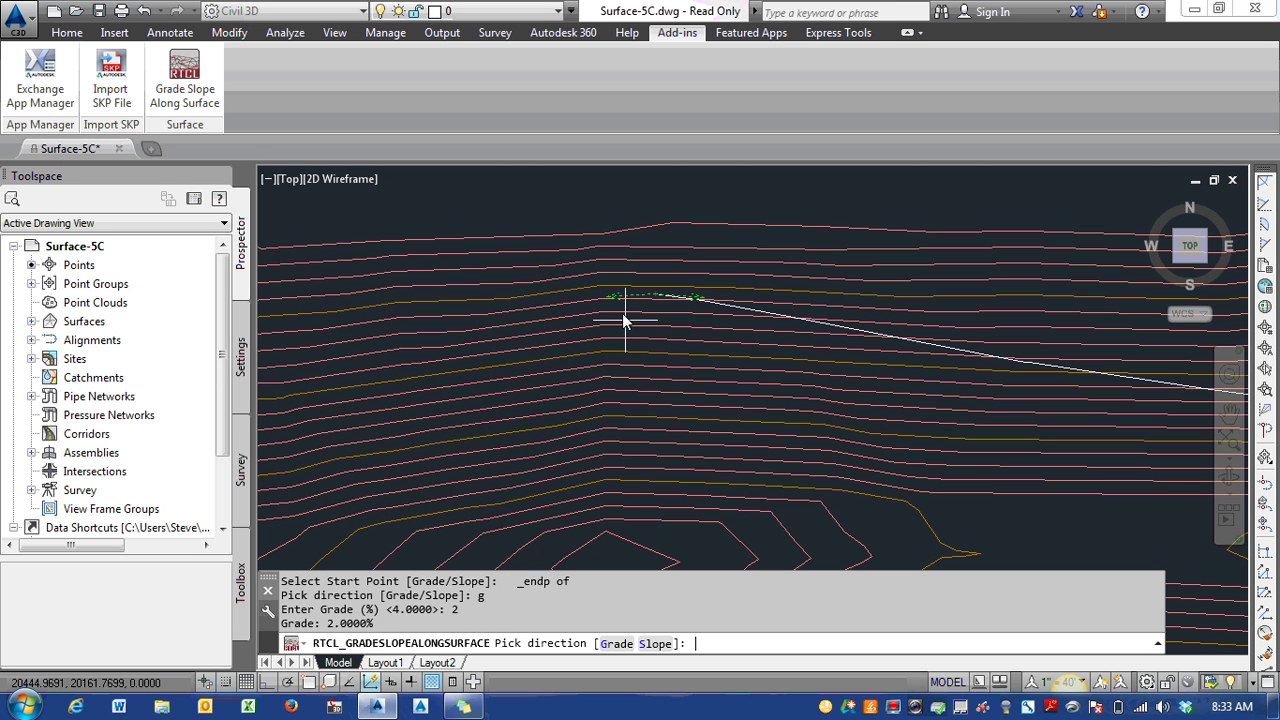
click(588, 345)
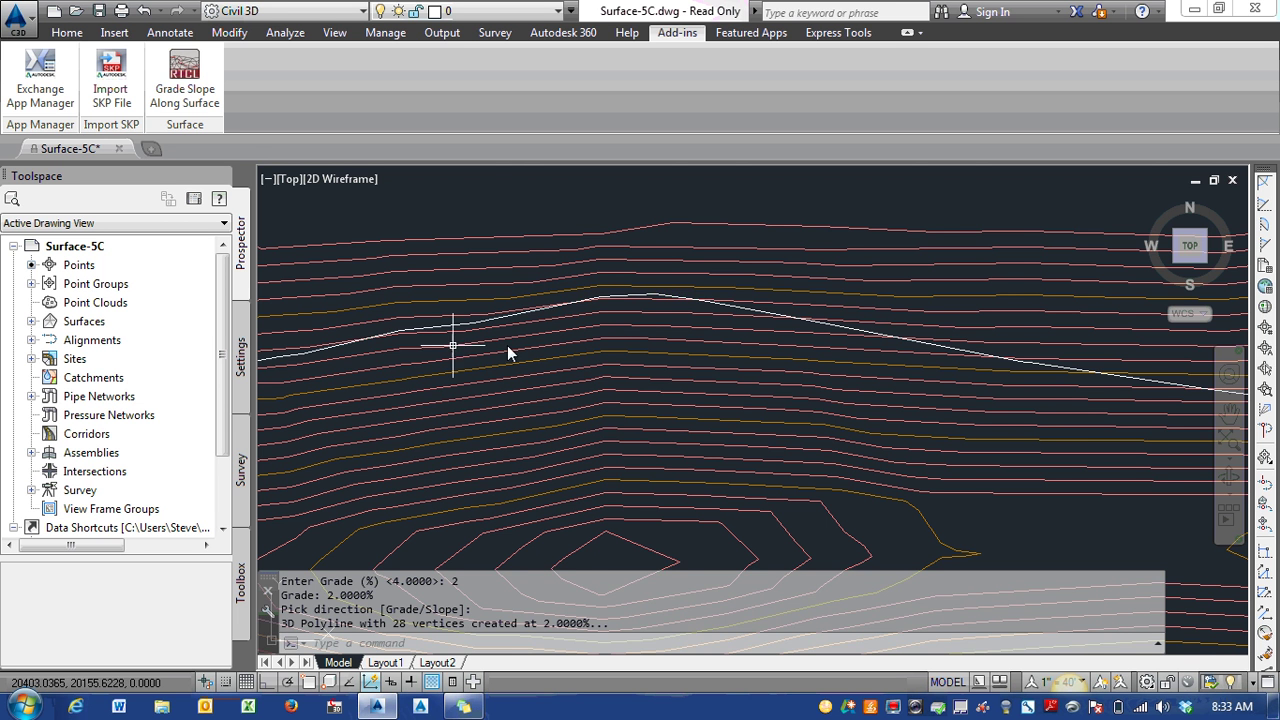
middle_drag(507, 345, 692, 341)
click(623, 340)
mouse_move(600, 371)
middle_down()
mouse_move(816, 391)
mouse_move(699, 368)
mouse_move(580, 437)
mouse_move(566, 377)
mouse_move(397, 368)
middle_up()
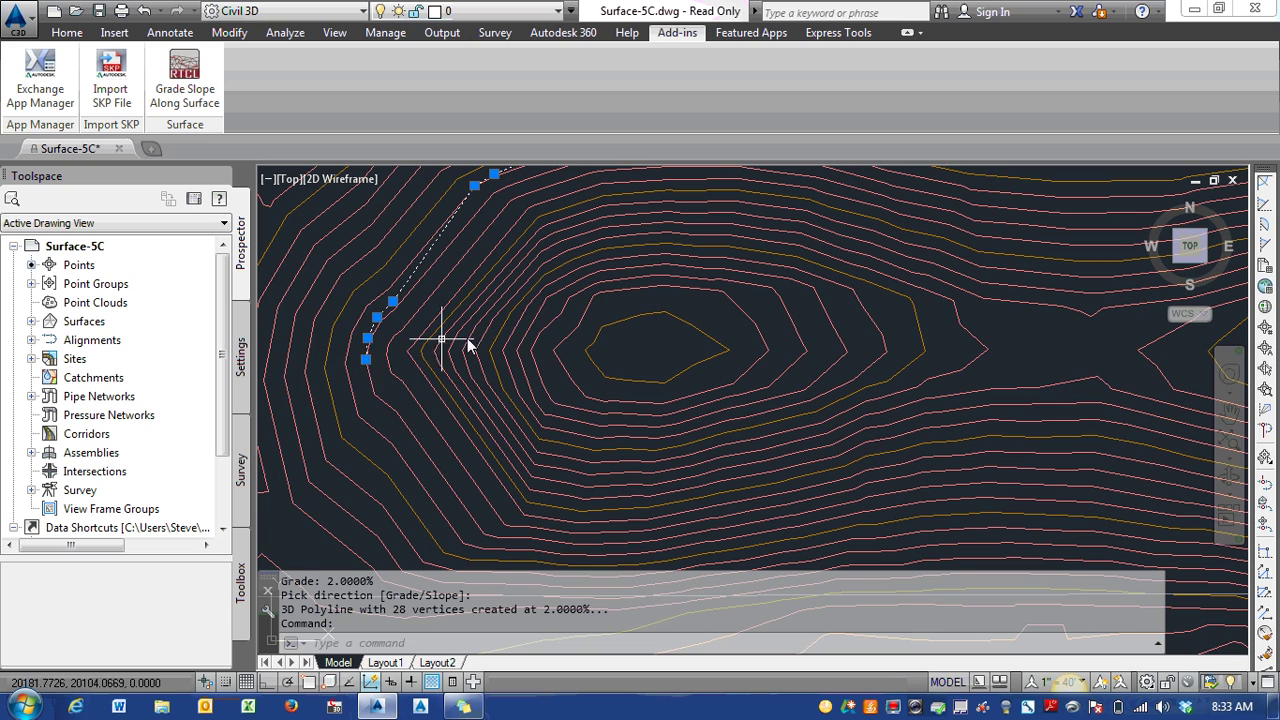
mouse_move(443, 343)
middle_down()
mouse_move(471, 421)
mouse_move(606, 334)
mouse_move(413, 338)
middle_up()
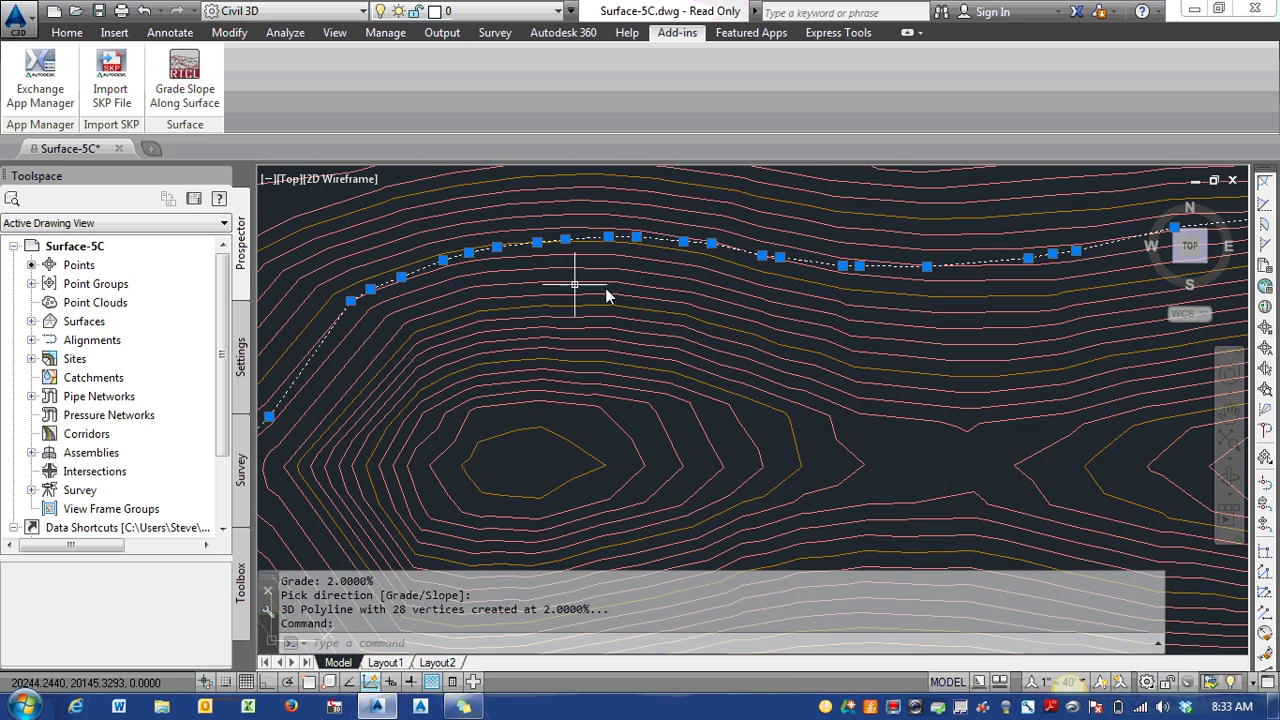
mouse_move(605, 288)
middle_down()
mouse_move(637, 340)
mouse_move(872, 375)
mouse_move(734, 371)
middle_up()
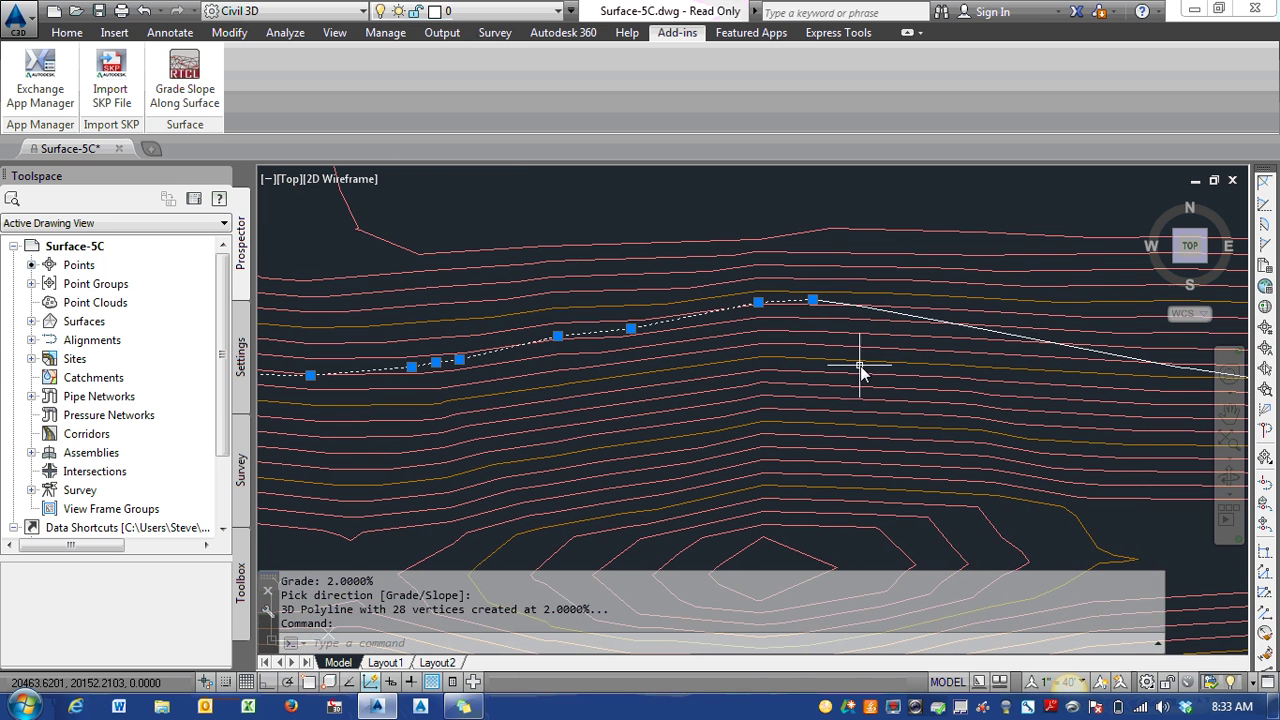
key(Escape)
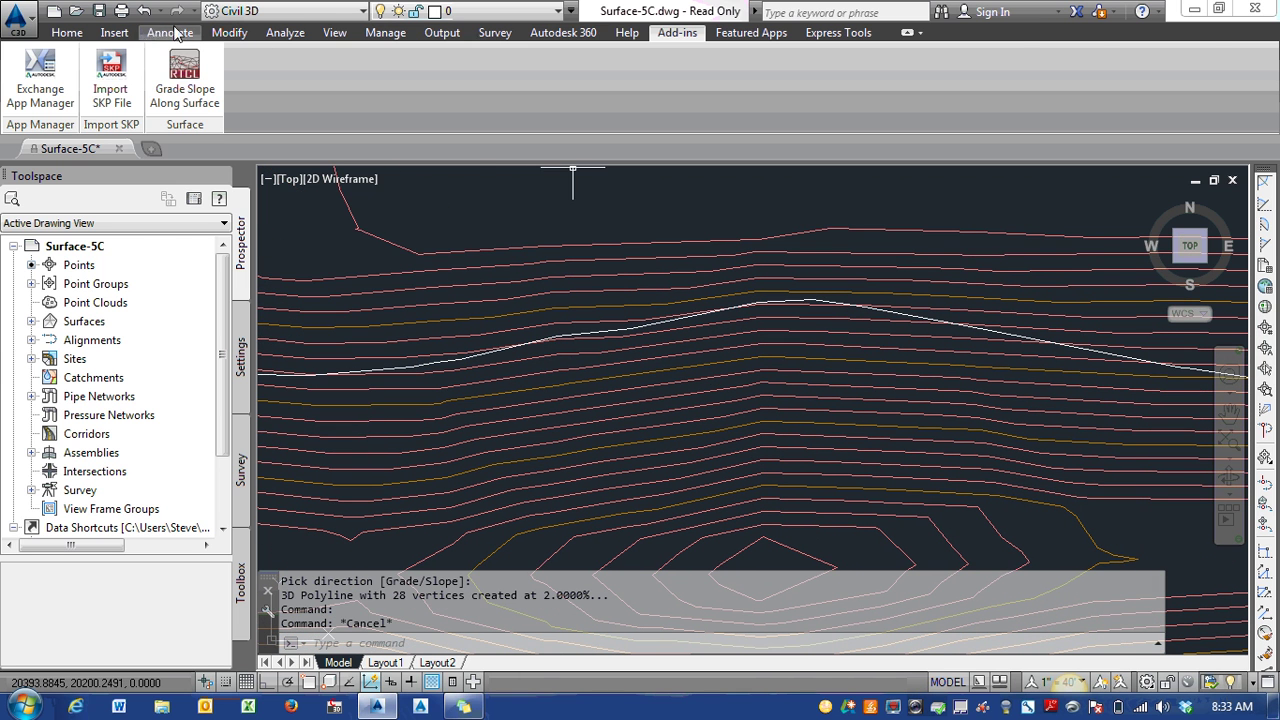
click(67, 32)
Convert the 2% polyline into a Site 1 feature line.
click(290, 80)
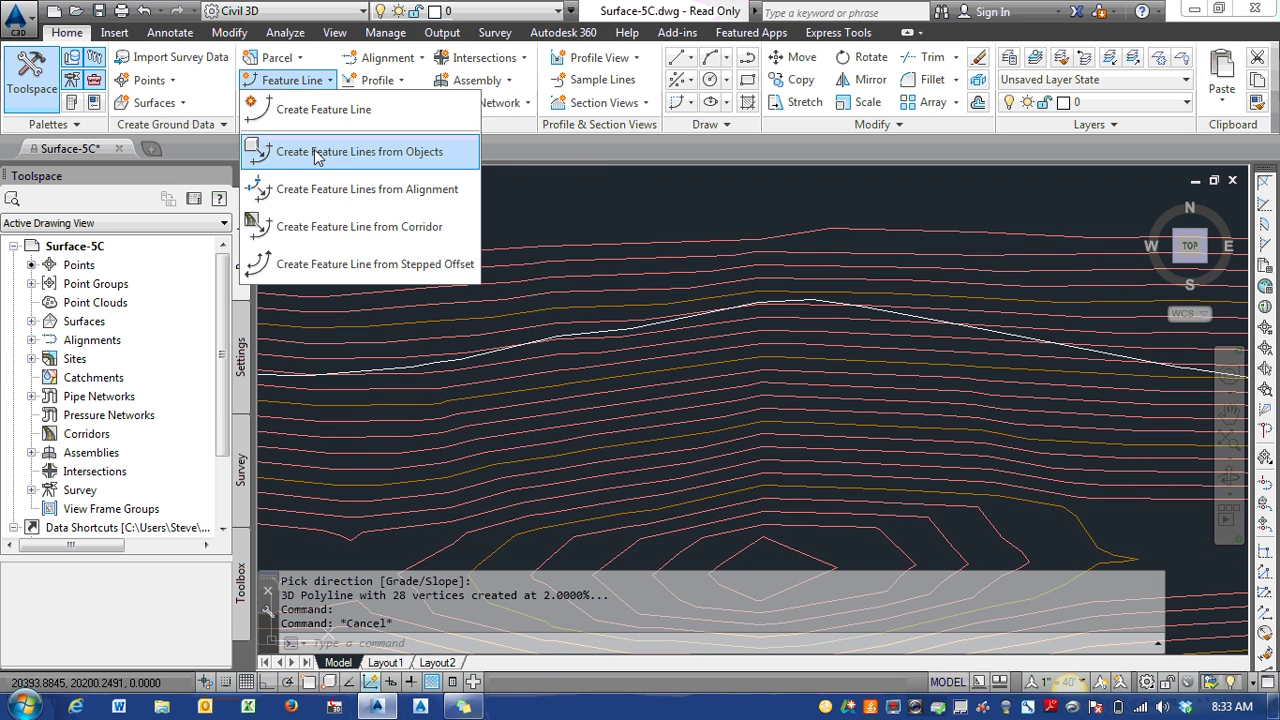
click(317, 151)
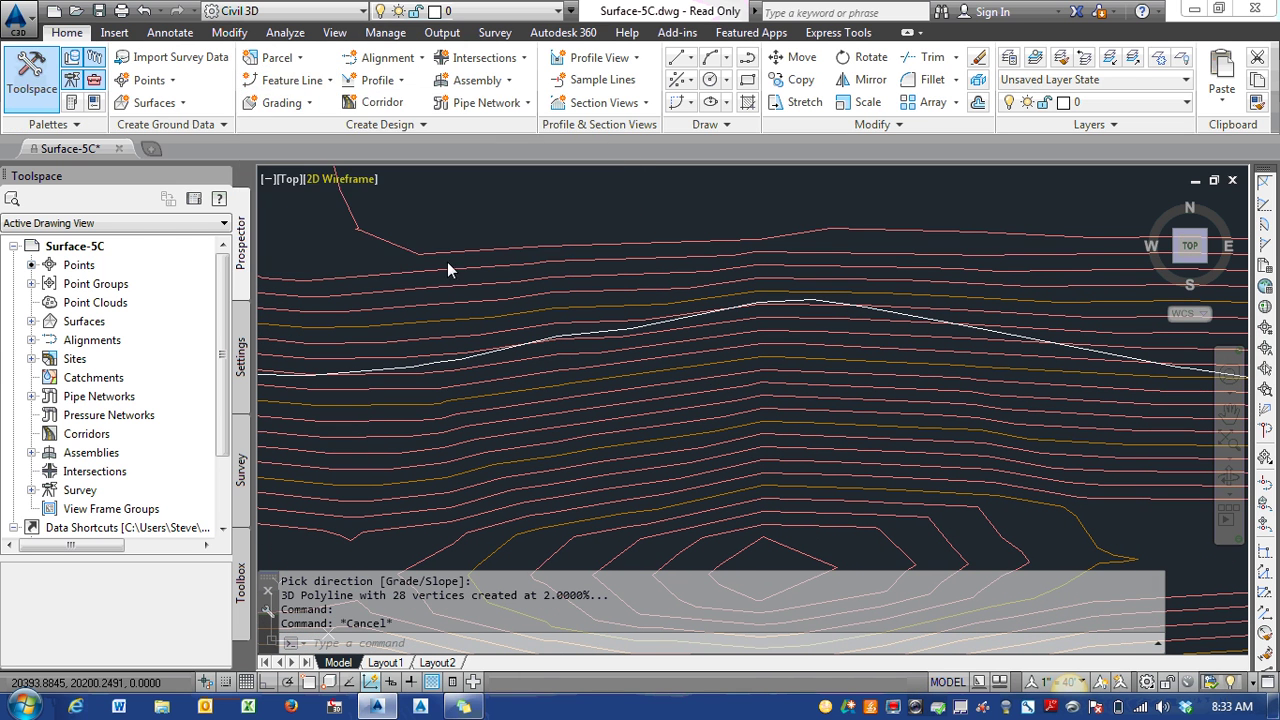
click(455, 362)
key(Return)
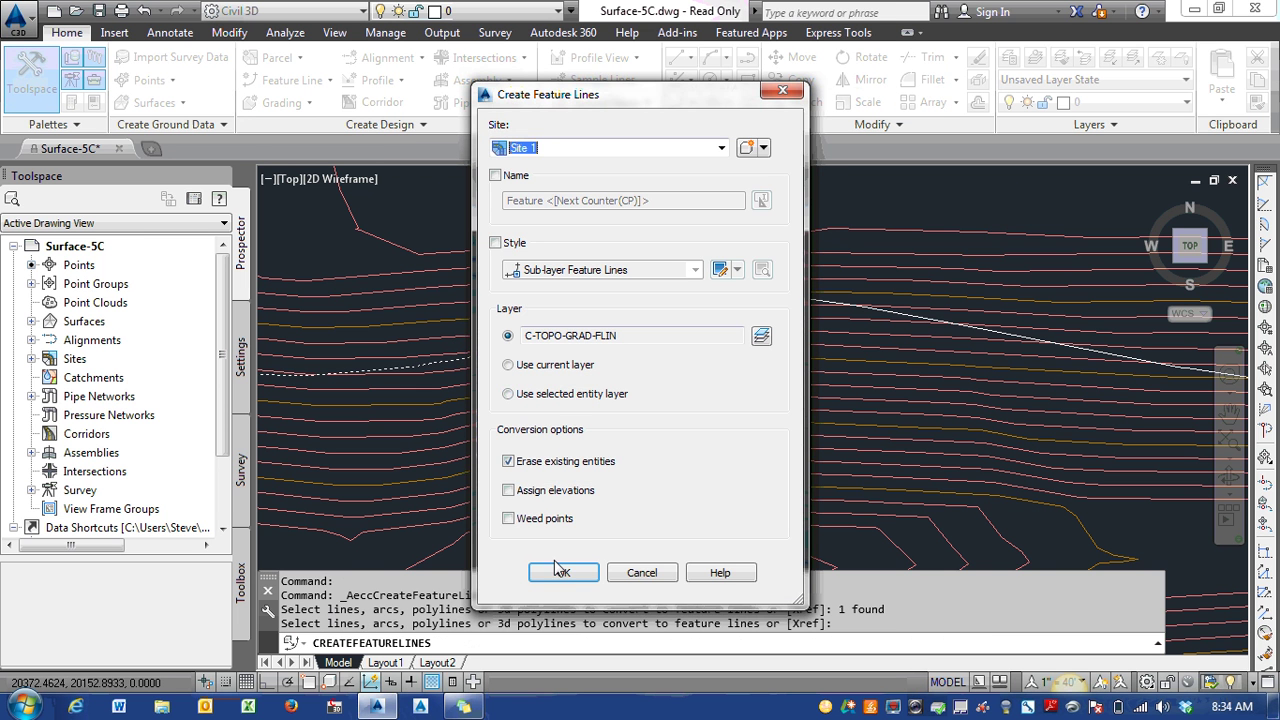
click(560, 568)
Check in the Elevation Editor that every station shows 2.000% grade ahead, then close it.
click(432, 366)
right_click(478, 404)
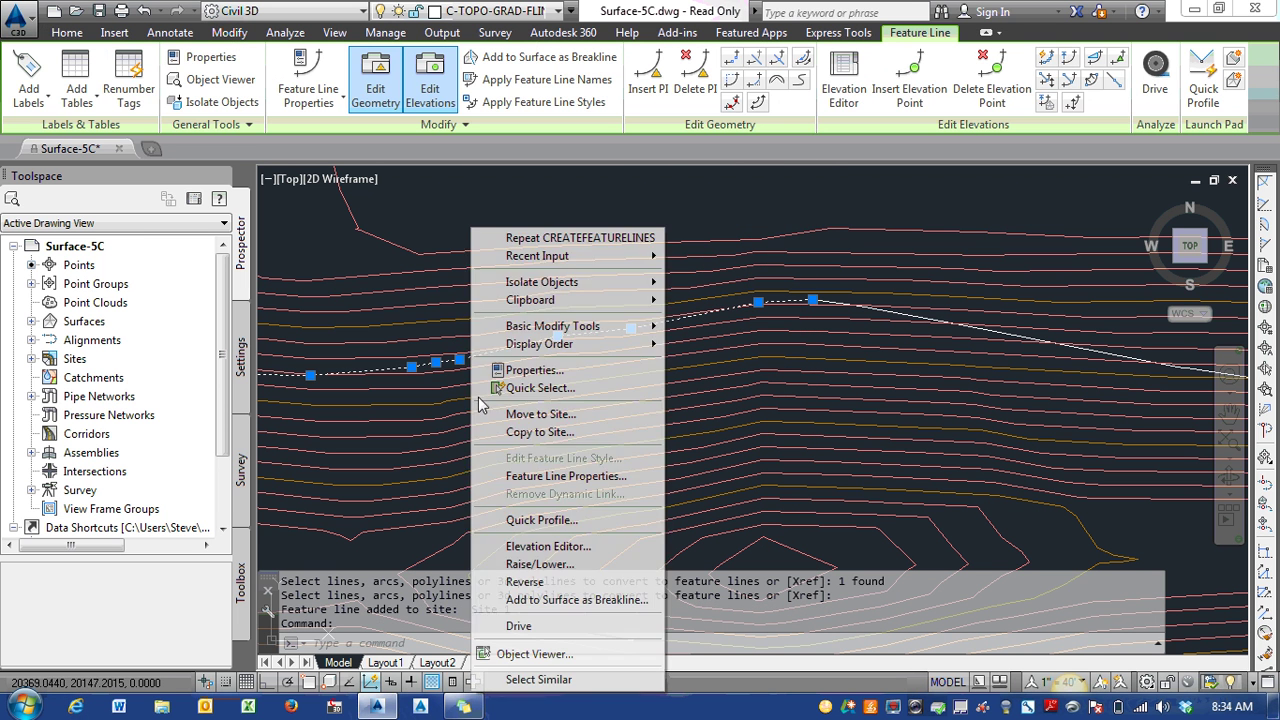
click(540, 546)
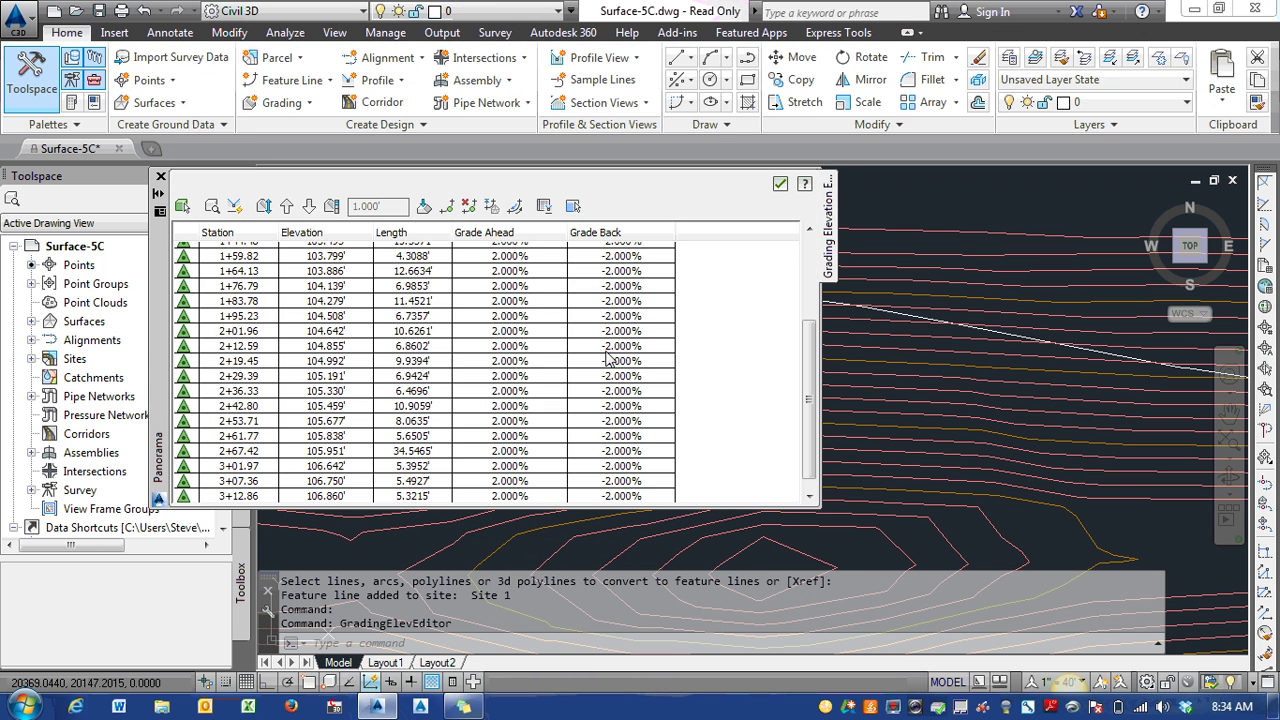
scroll(812, 424, up, 4)
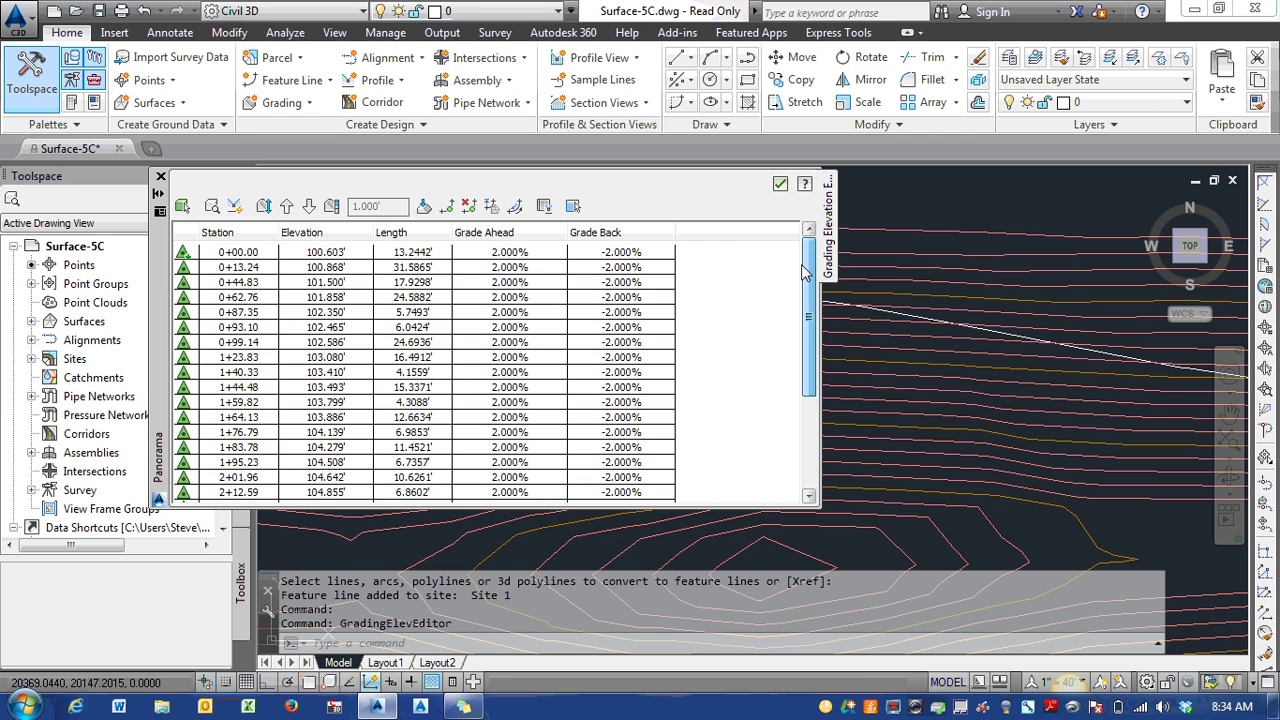
click(160, 178)
scroll(610, 340, up, 2)
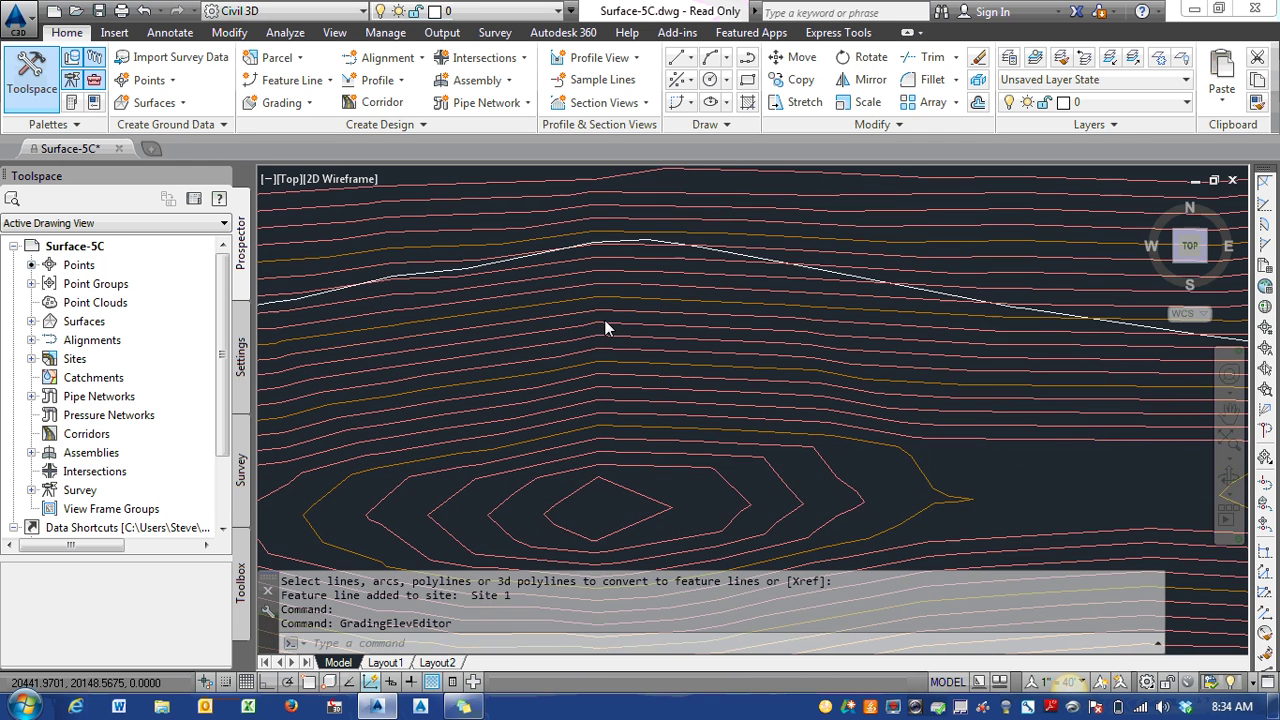
scroll(612, 335, up, 1)
scroll(668, 343, down, 1)
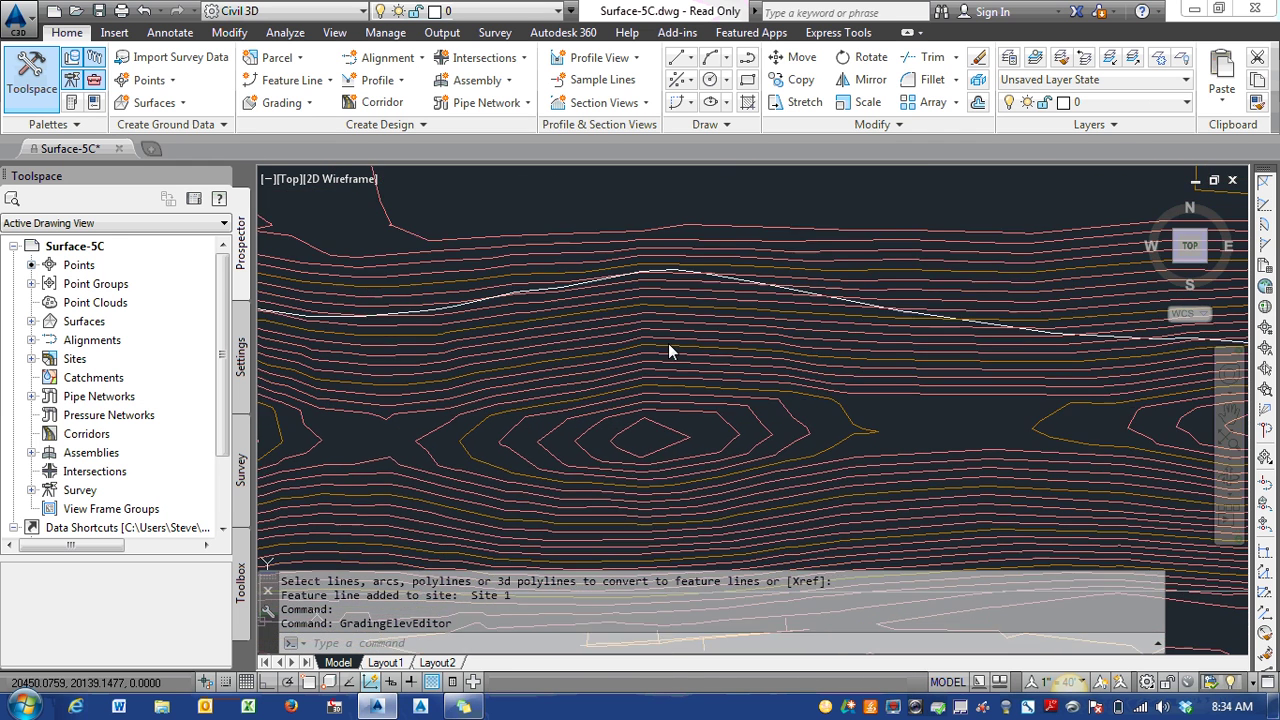
scroll(766, 360, down, 2)
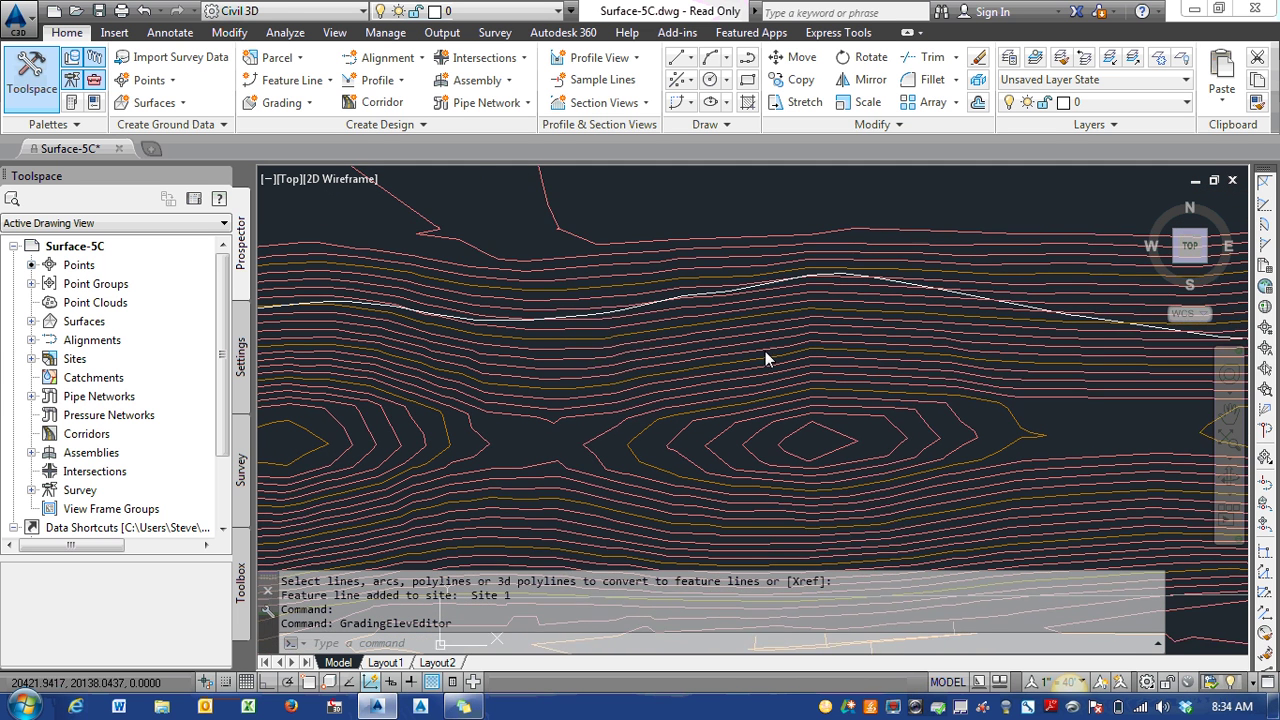
scroll(709, 357, up, 2)
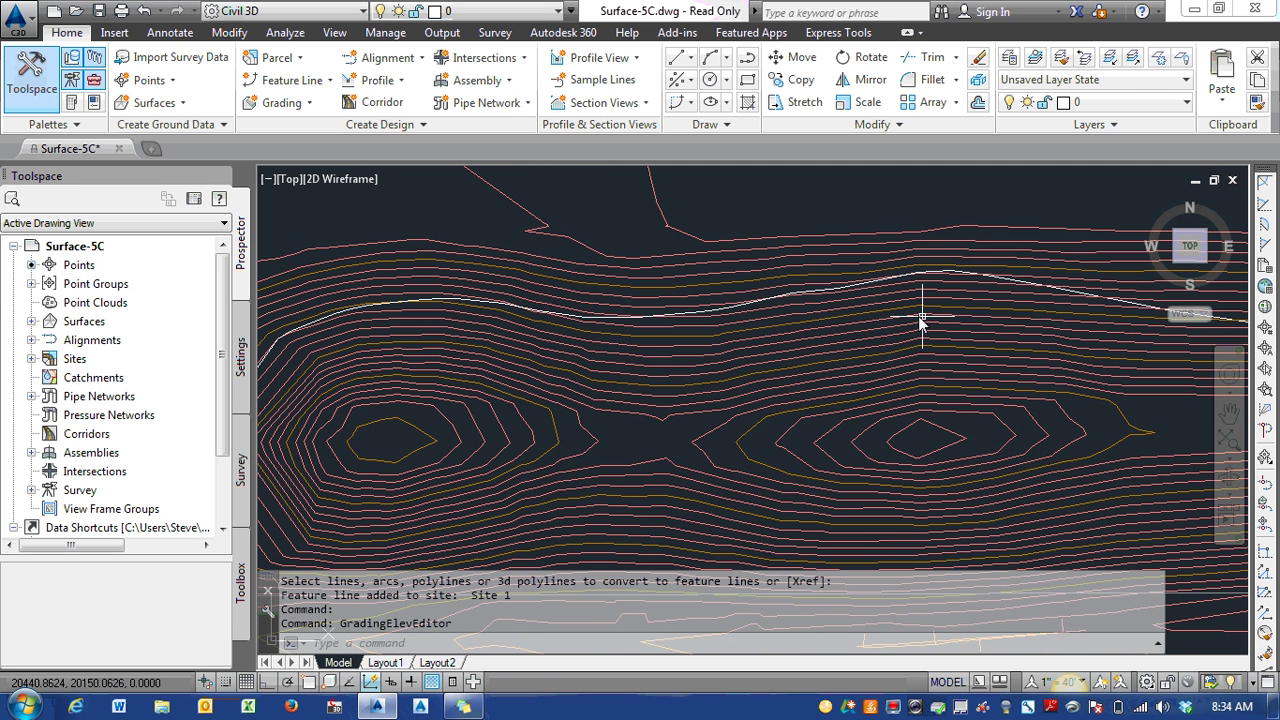
mouse_move(978, 315)
middle_down()
mouse_move(888, 318)
mouse_move(891, 334)
middle_up()
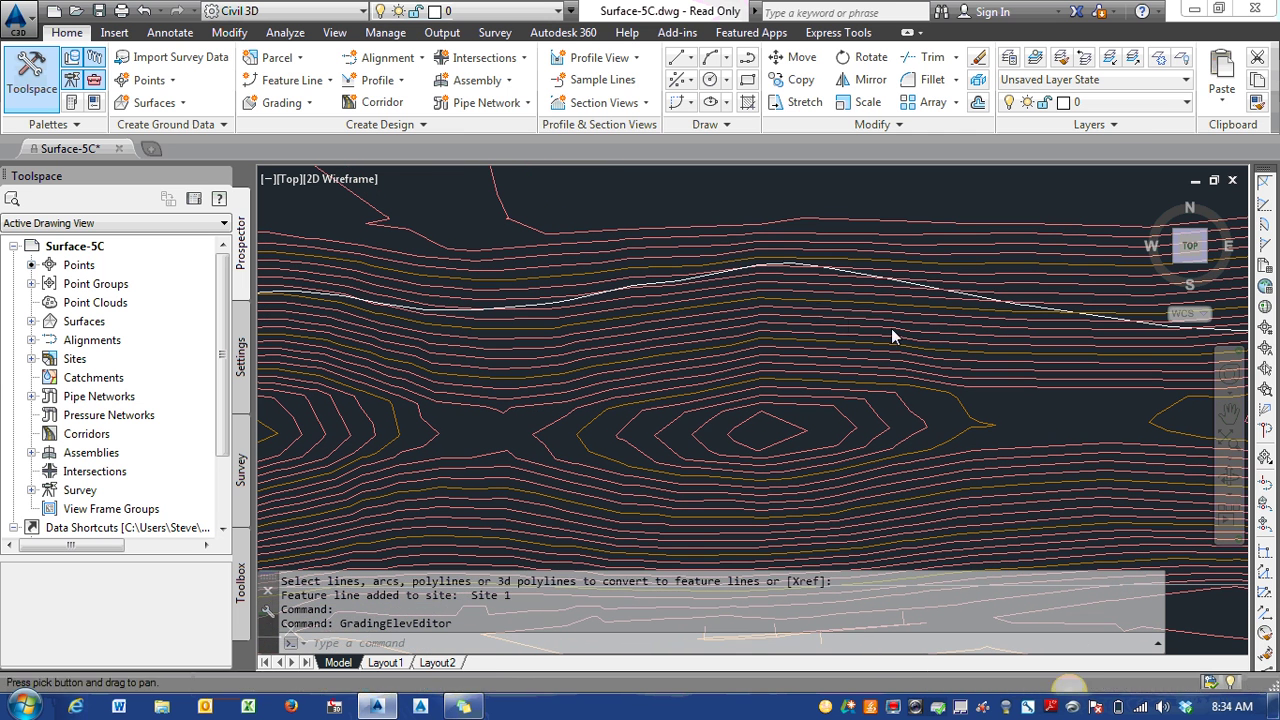
click(744, 260)
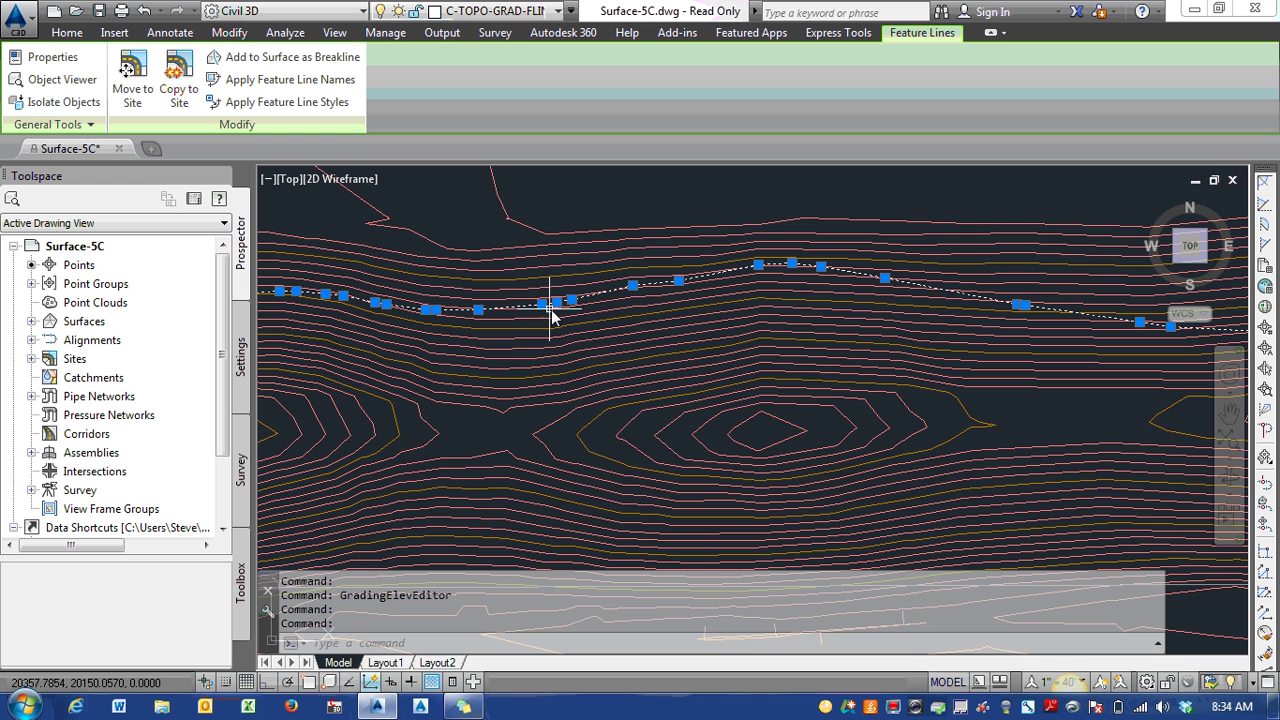
middle_drag(654, 316, 632, 320)
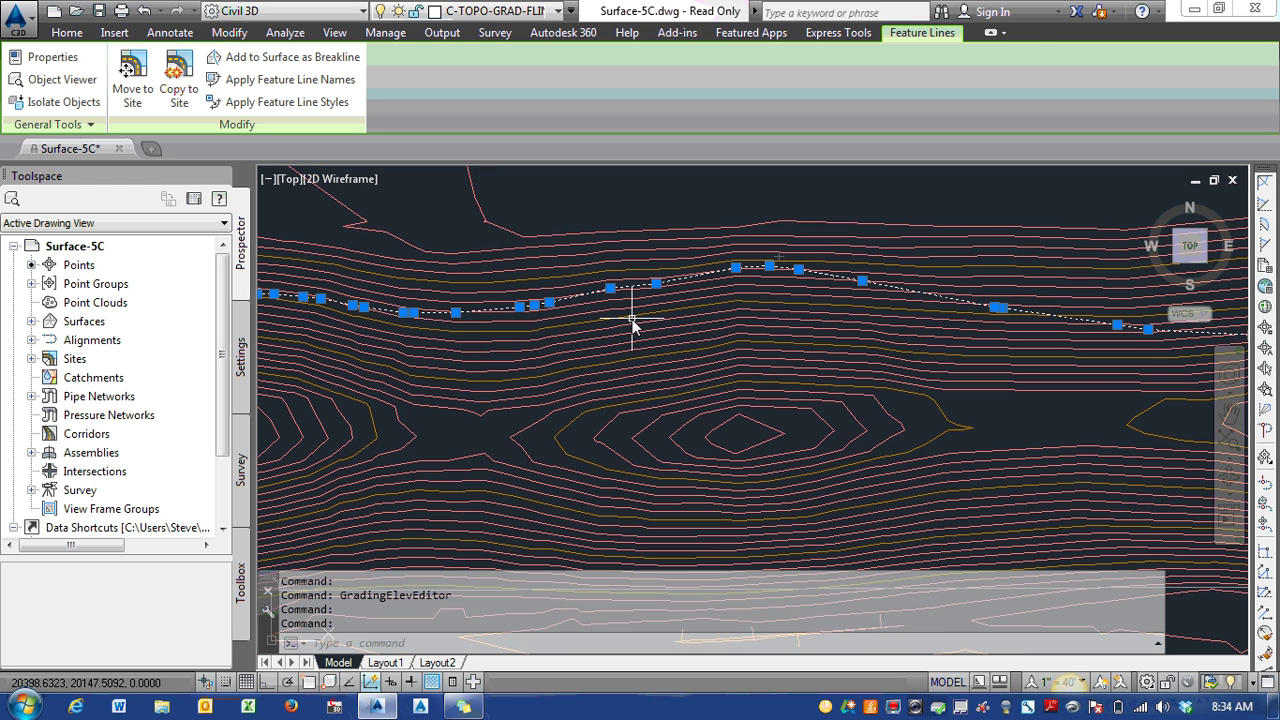
mouse_move(632, 320)
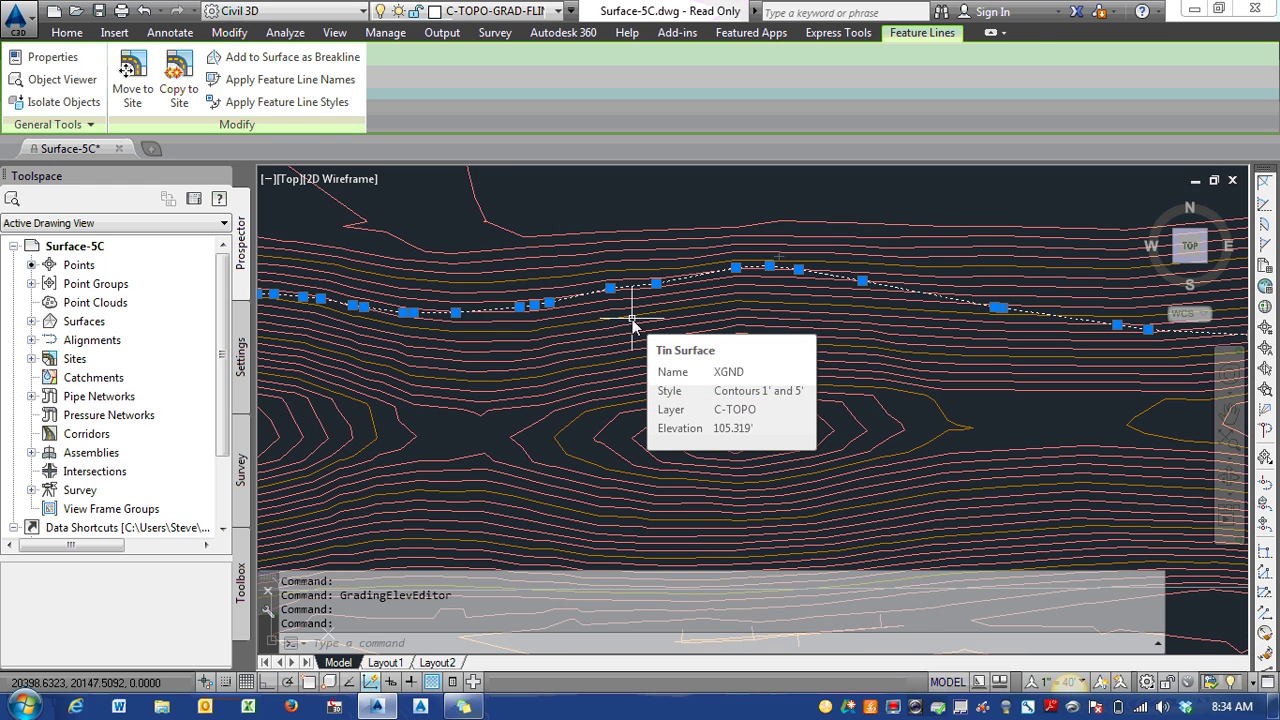
middle_drag(677, 329, 639, 327)
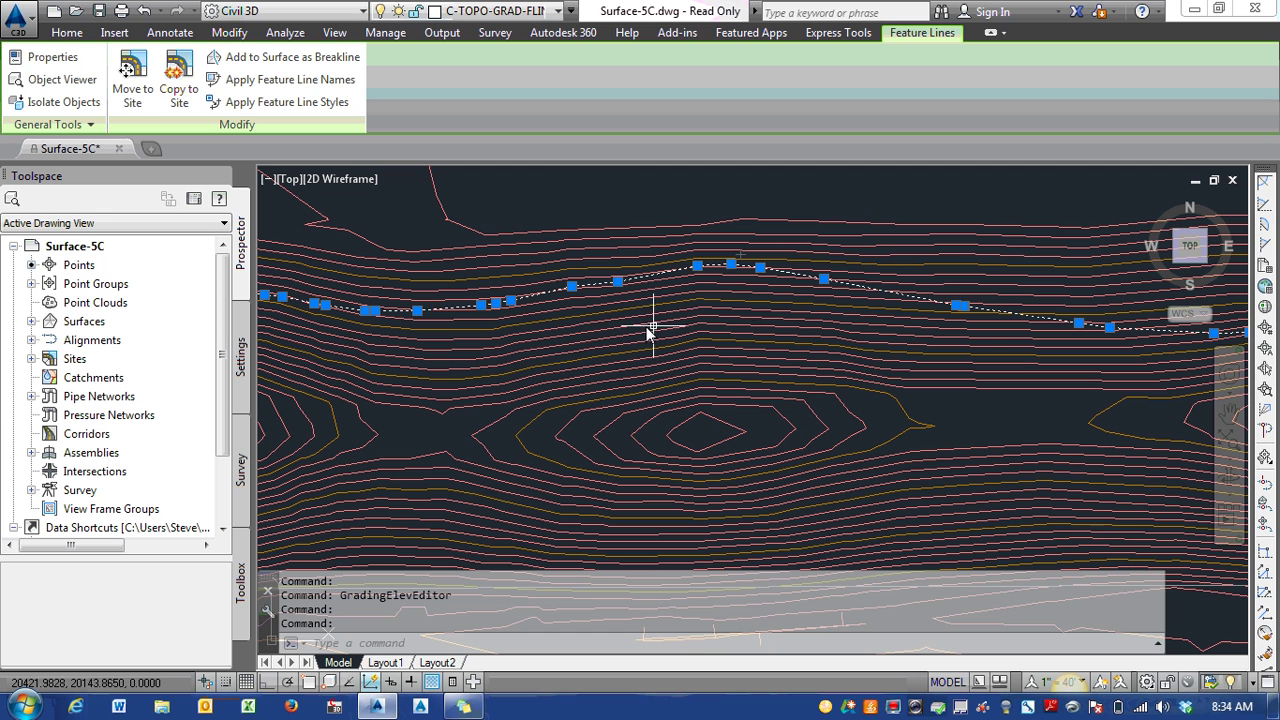